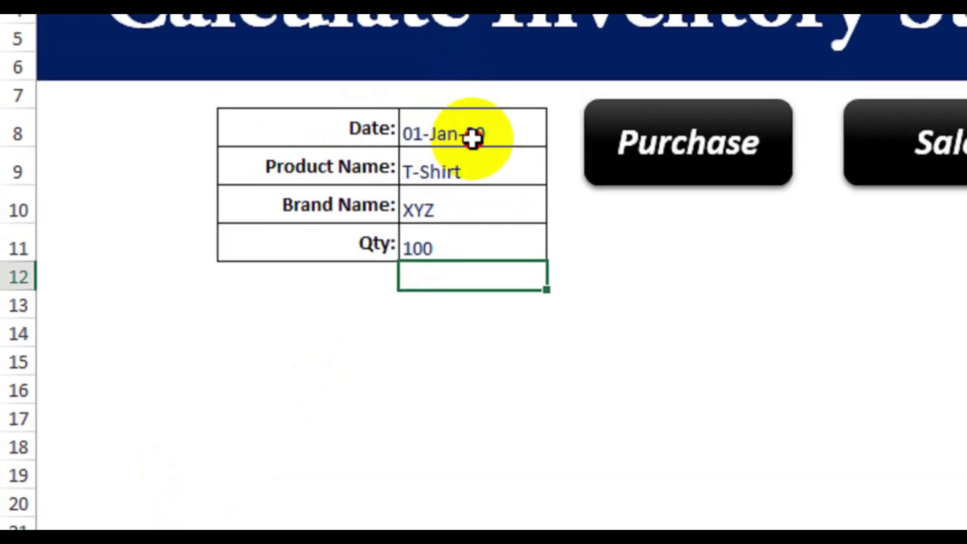
Copy the entry values in E8:E11 of the Inventory sheet and paste them transposed into the Purchase sheet starting at A2
{"action": "left_click_drag", "start_coordinate": [471, 20], "coordinate": [475, 86]}
{"action": "left_click_drag", "start_coordinate": [475, 205], "coordinate": [476, 245]}
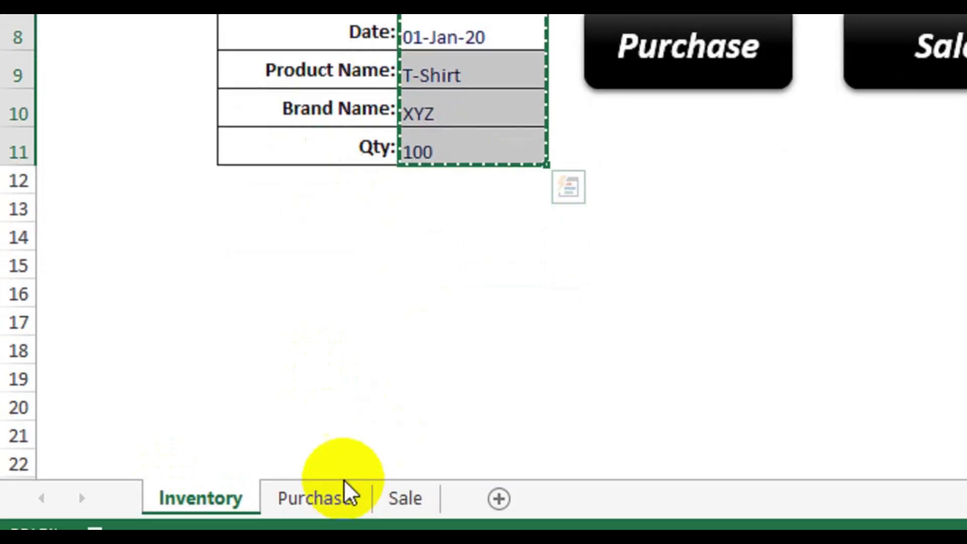
{"action": "left_click", "coordinate": [344, 491]}
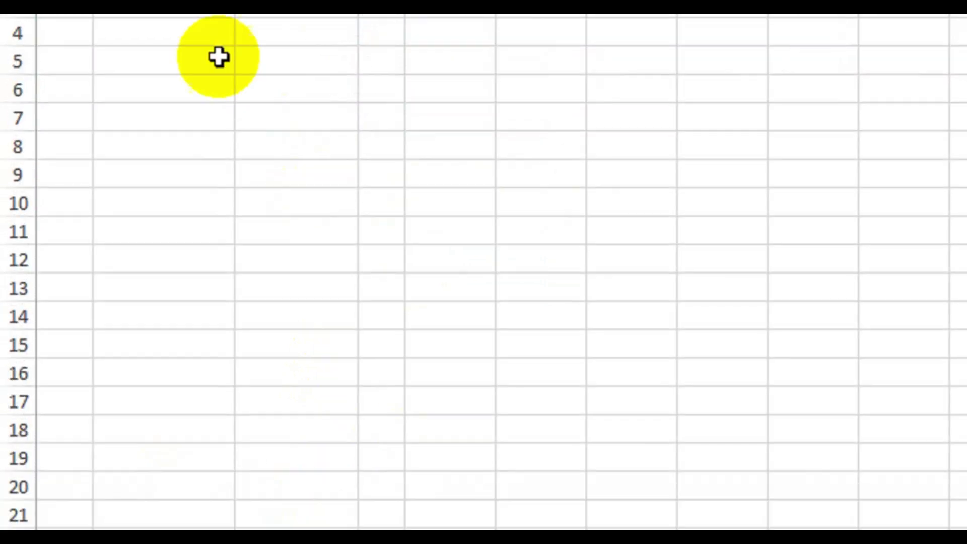
{"action": "left_click", "coordinate": [67, 103]}
{"action": "right_click", "coordinate": [68, 105]}
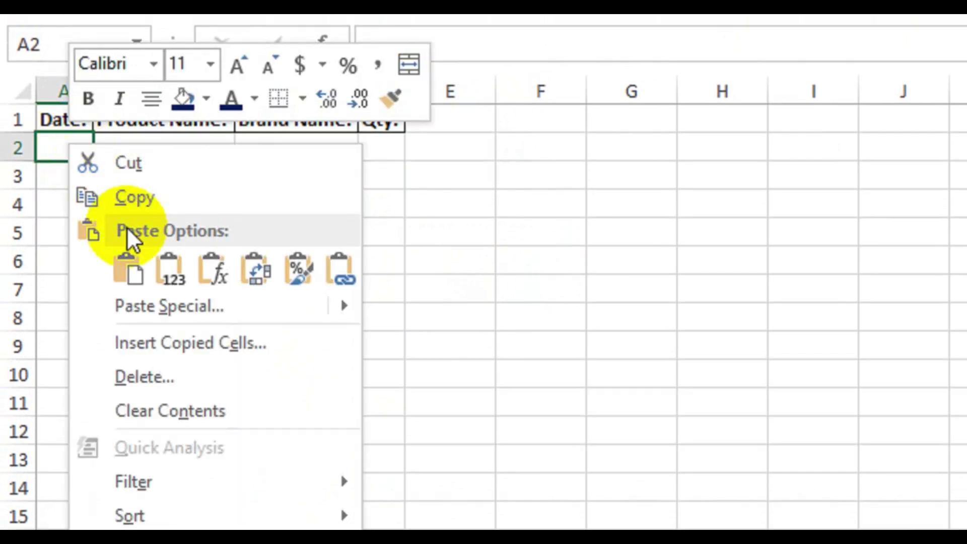
{"action": "left_click", "coordinate": [169, 314]}
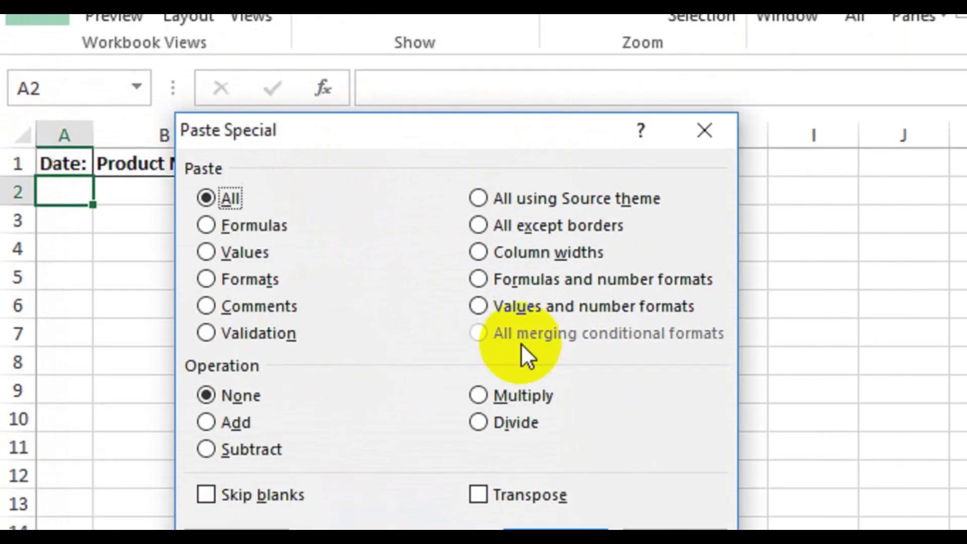
{"action": "left_click", "coordinate": [504, 495]}
{"action": "left_click", "coordinate": [556, 543]}
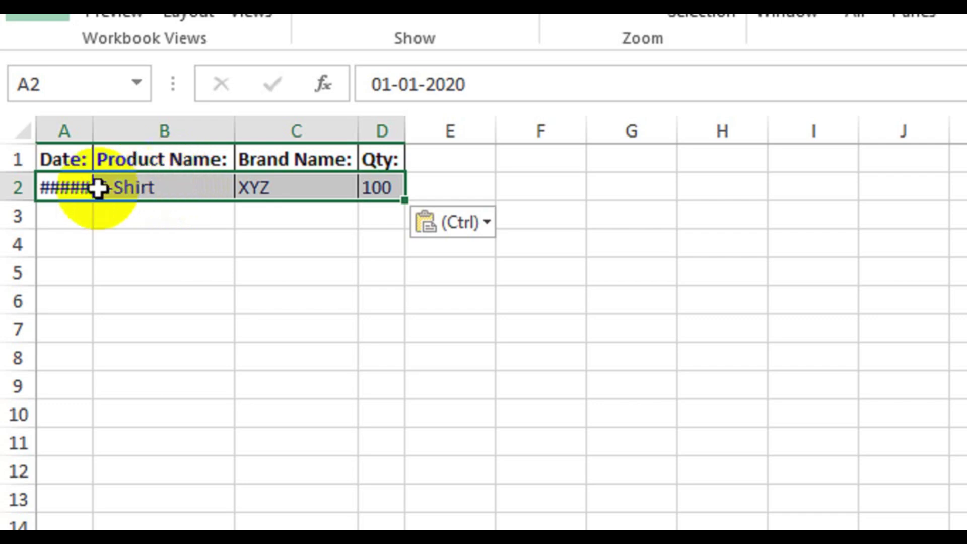
Insert a blank row above the pasted record in row 2 of the Purchase sheet and select cell A3
{"action": "left_click", "coordinate": [15, 189]}
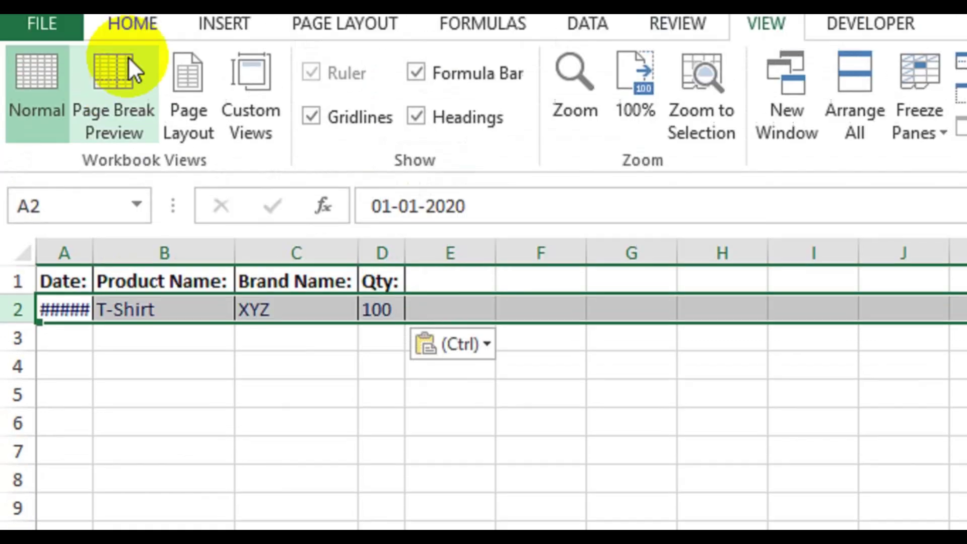
{"action": "left_click", "coordinate": [131, 22]}
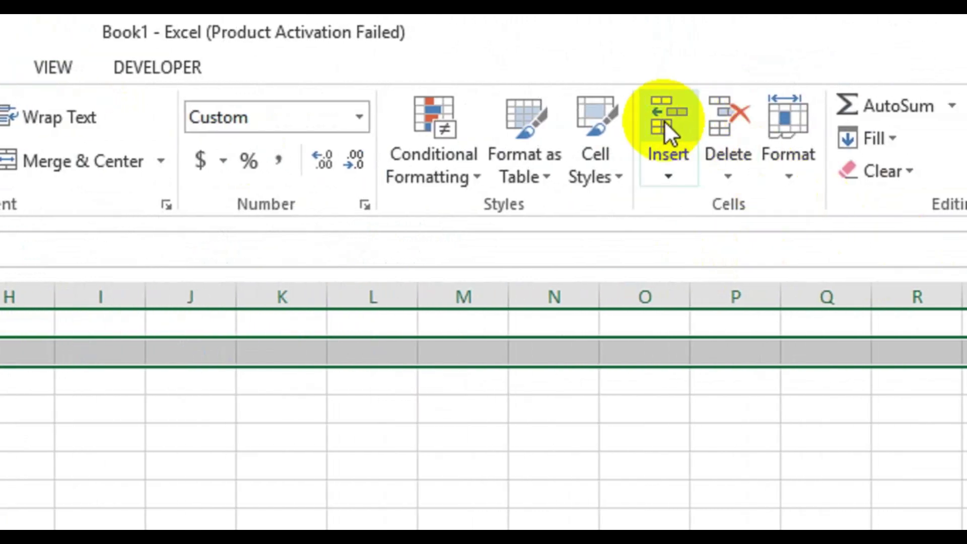
{"action": "left_click", "coordinate": [664, 120]}
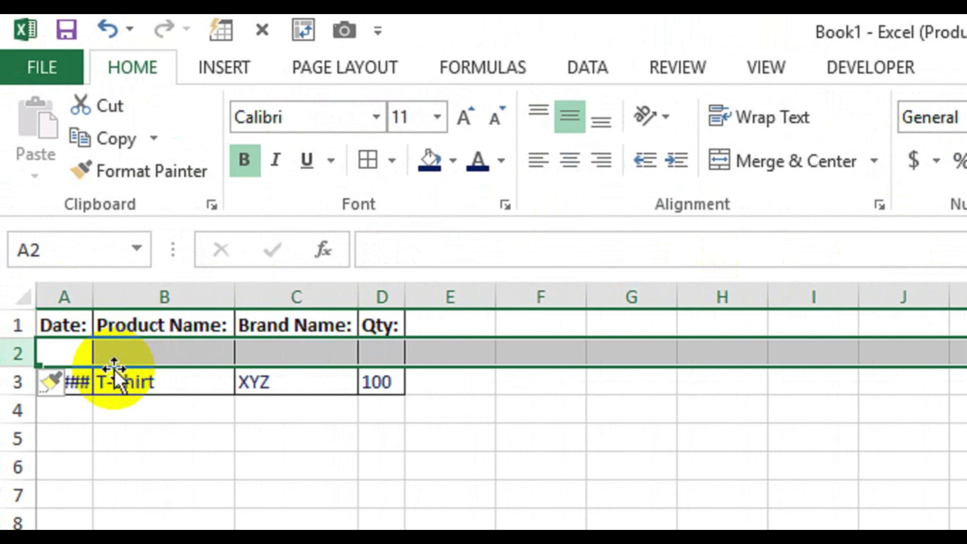
{"action": "left_click", "coordinate": [78, 382]}
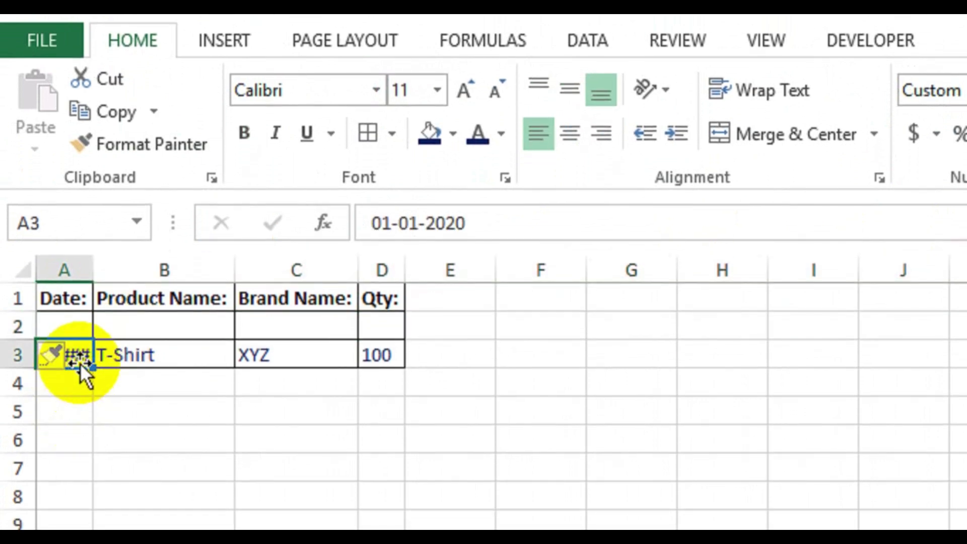
Clear the T-Shirt purchase entry in E8:E11 of the Inventory sheet and stop the running macro recording
{"action": "left_click", "coordinate": [227, 487]}
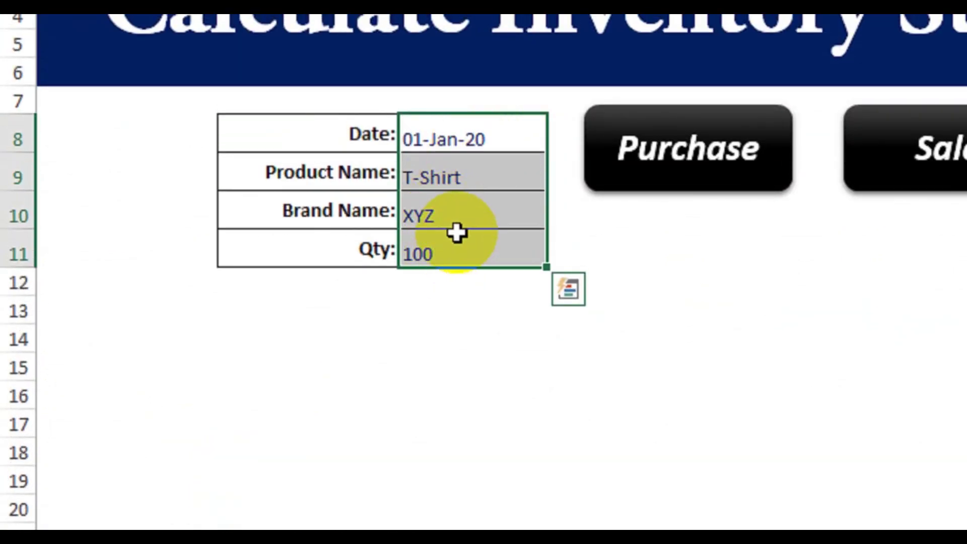
{"action": "left_click", "coordinate": [462, 135]}
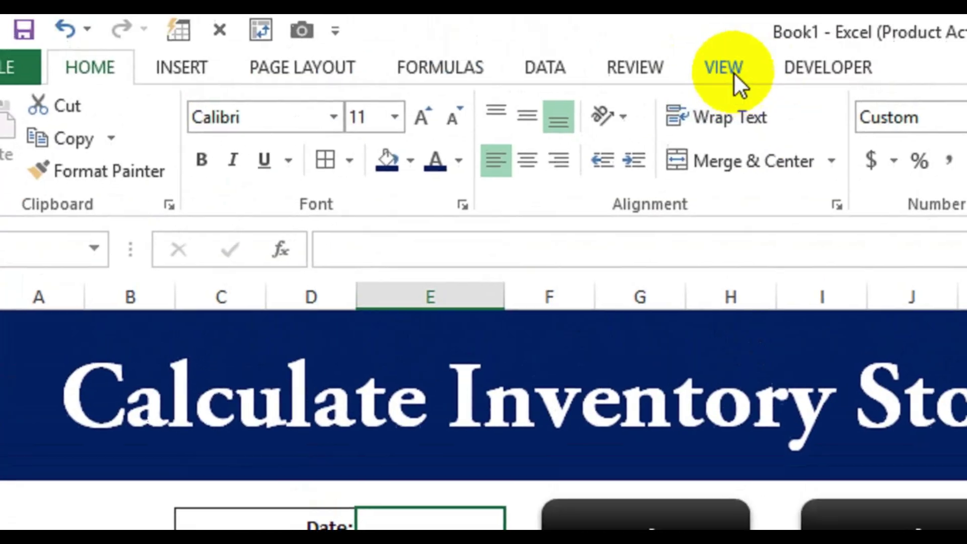
{"action": "left_click", "coordinate": [729, 73]}
{"action": "left_click", "coordinate": [938, 175]}
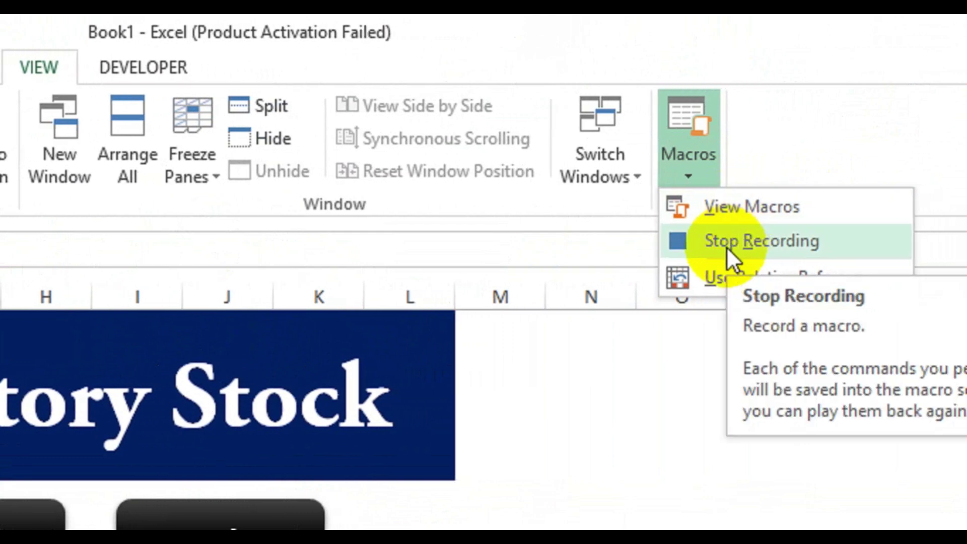
{"action": "left_click", "coordinate": [726, 246]}
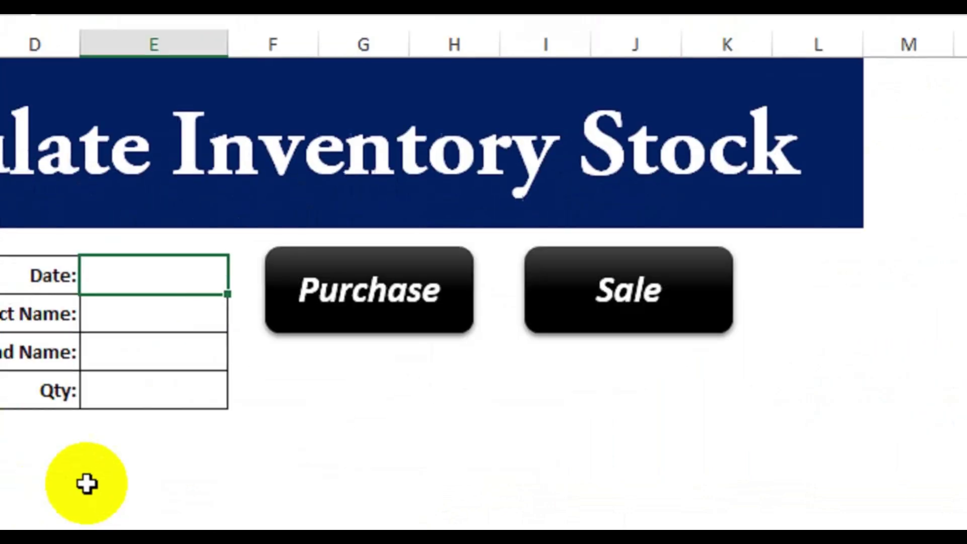
{"action": "left_click", "coordinate": [88, 483]}
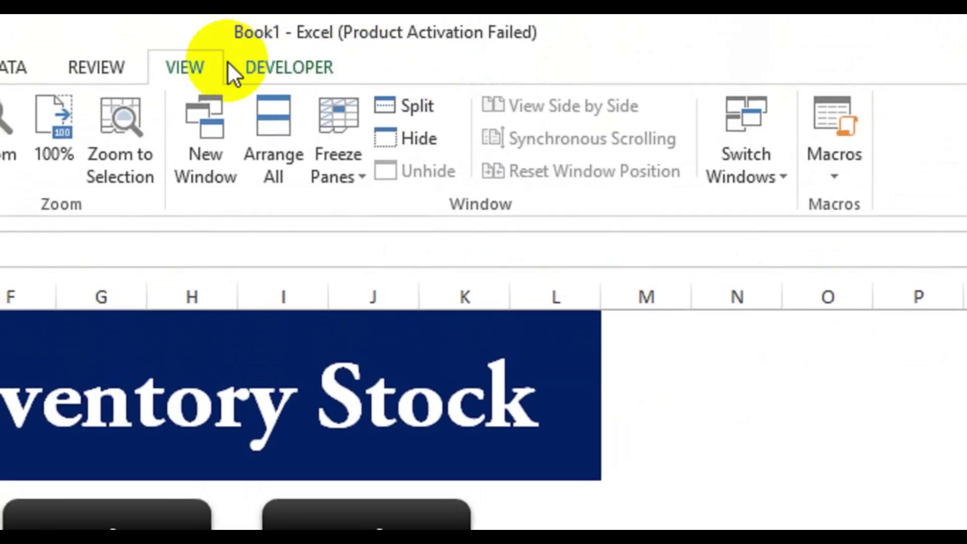
Start recording a new macro named Sale, stored in This Workbook
{"action": "left_click", "coordinate": [834, 176]}
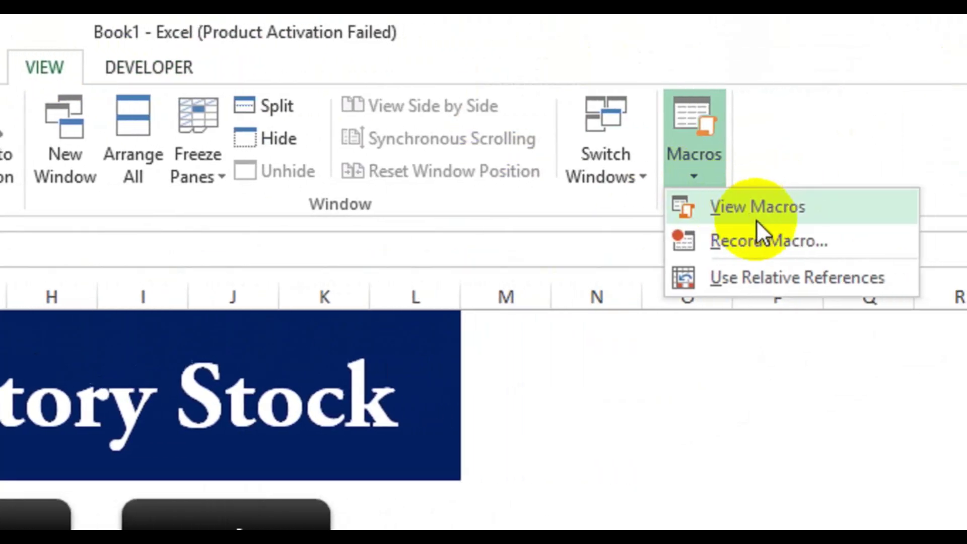
{"action": "left_click", "coordinate": [769, 241]}
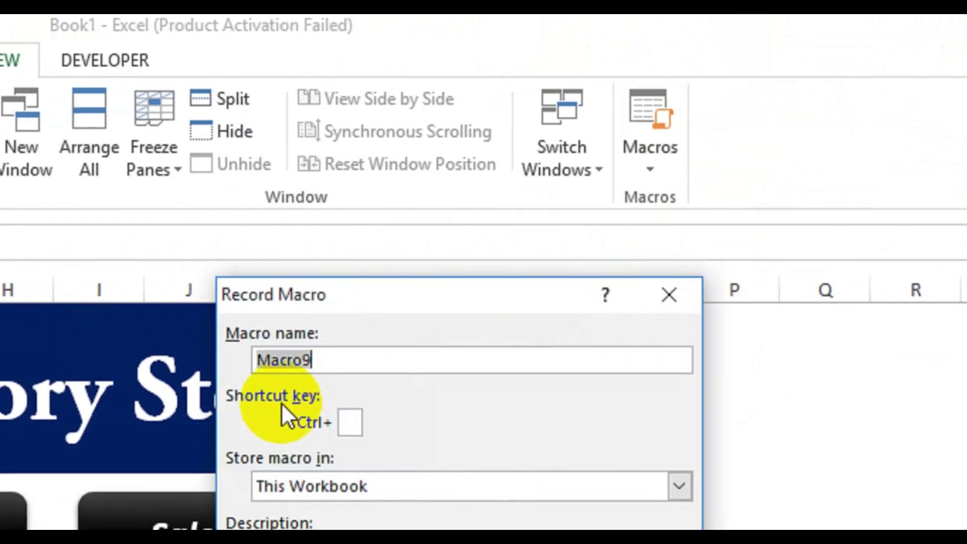
{"action": "type", "text": "Sale"}
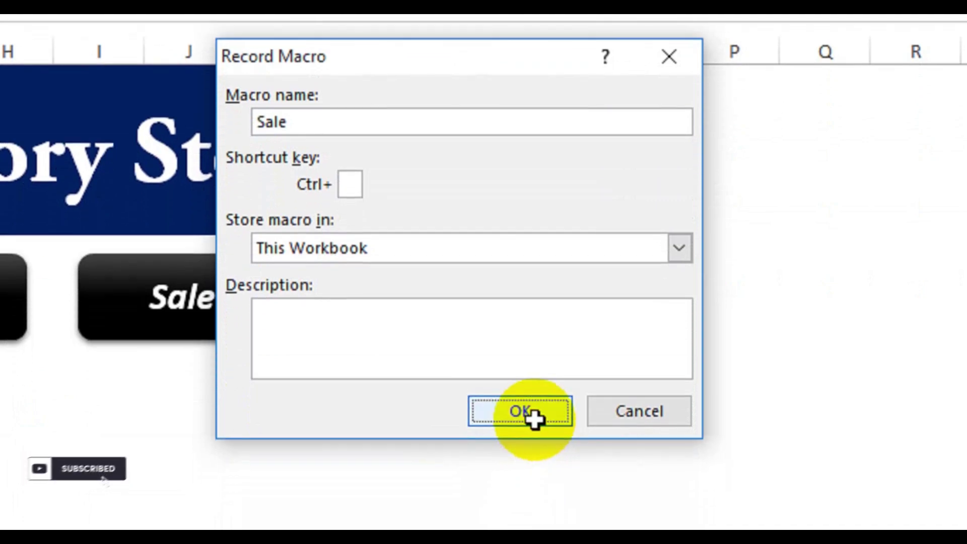
{"action": "left_click", "coordinate": [524, 411]}
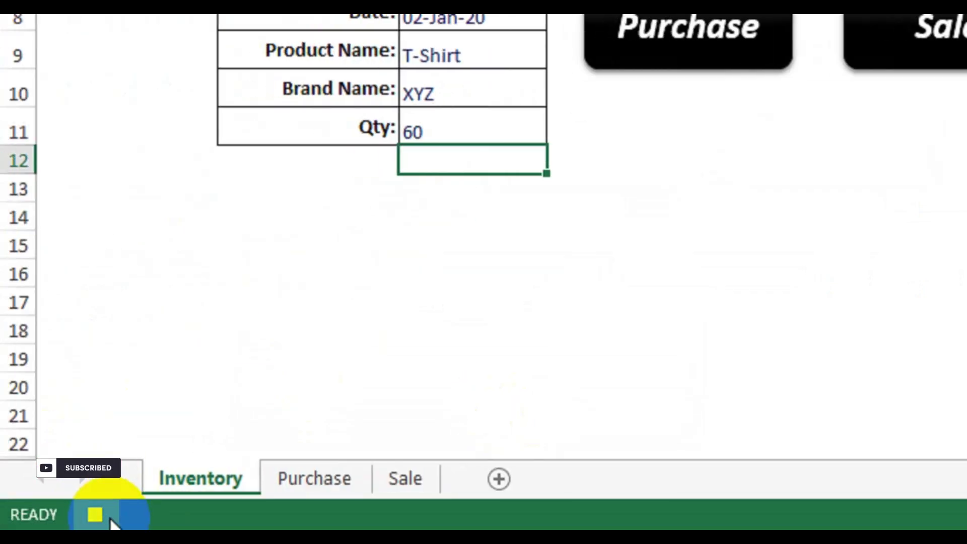
Copy the sale entry in E8:E11 of the Inventory sheet and paste it transposed into the Sale sheet starting at A2
{"action": "left_click", "coordinate": [482, 17]}
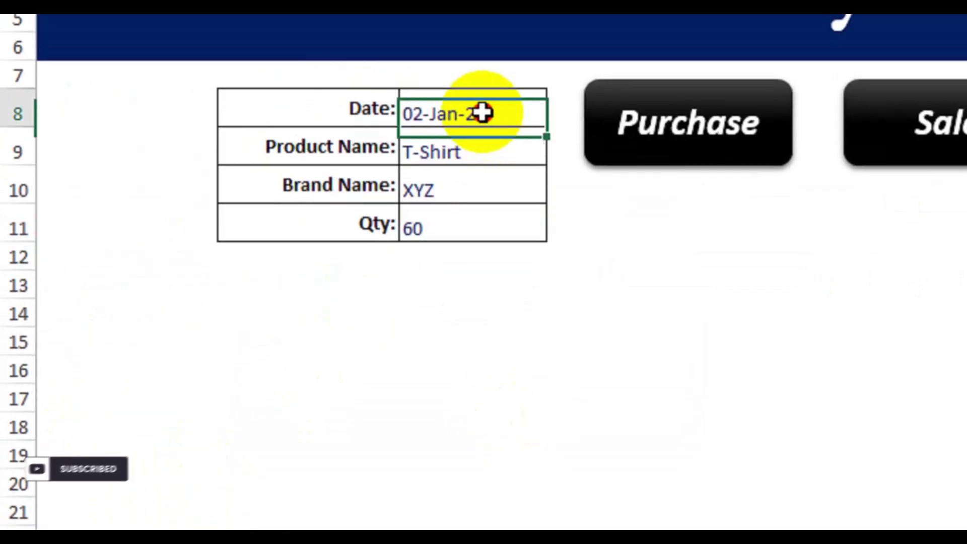
{"action": "left_click_drag", "start_coordinate": [482, 113], "coordinate": [484, 219]}
{"action": "key", "text": "ctrl+c"}
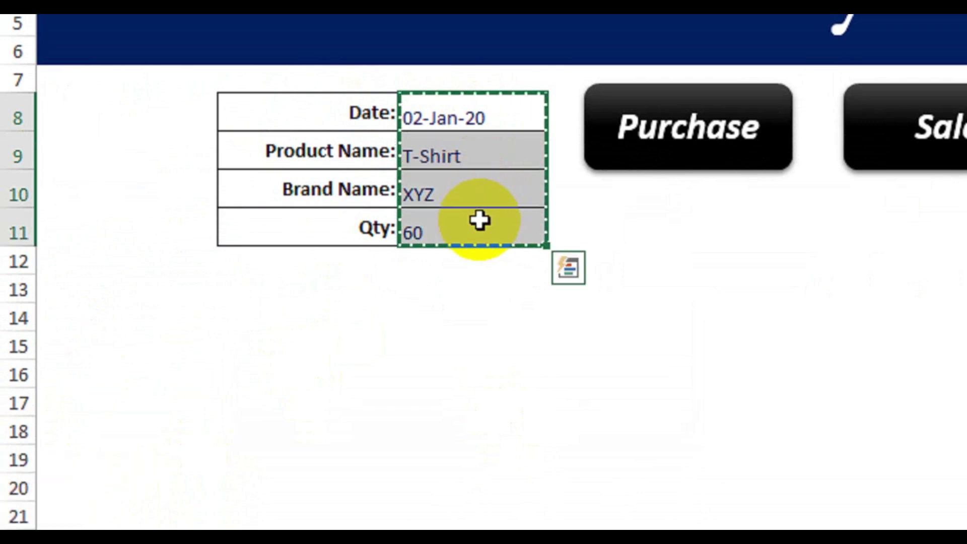
{"action": "left_click", "coordinate": [404, 479]}
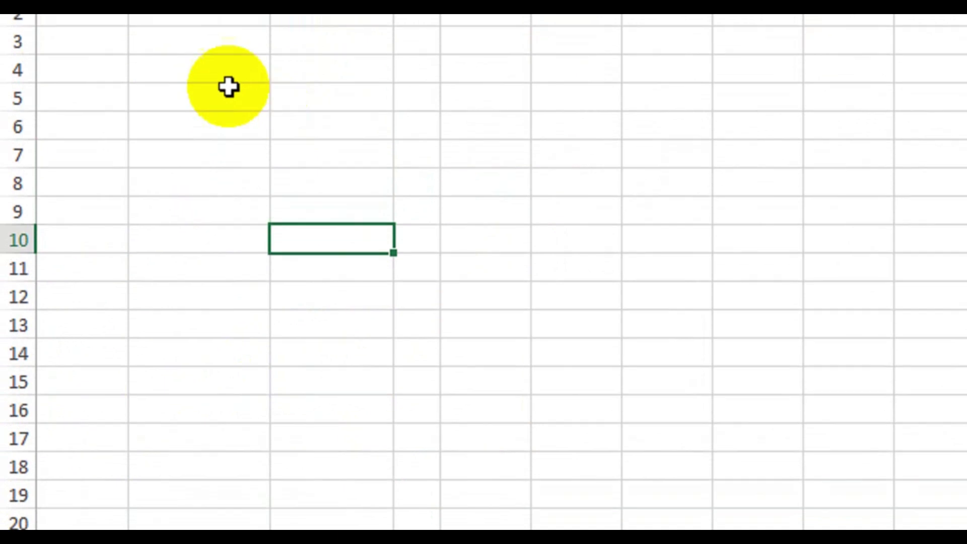
{"action": "left_click", "coordinate": [83, 135]}
{"action": "right_click", "coordinate": [83, 135]}
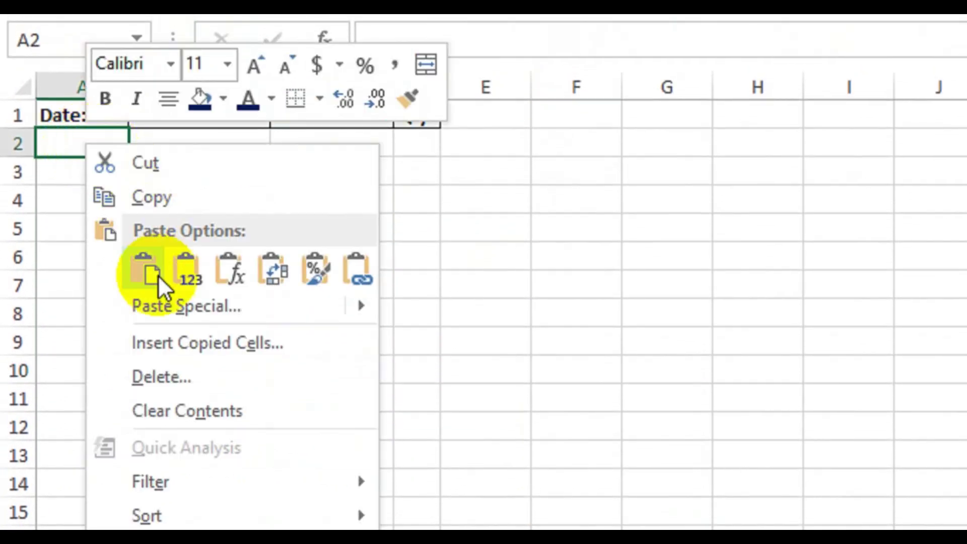
{"action": "left_click", "coordinate": [172, 310]}
{"action": "left_click_drag", "start_coordinate": [270, 89], "coordinate": [358, 111]}
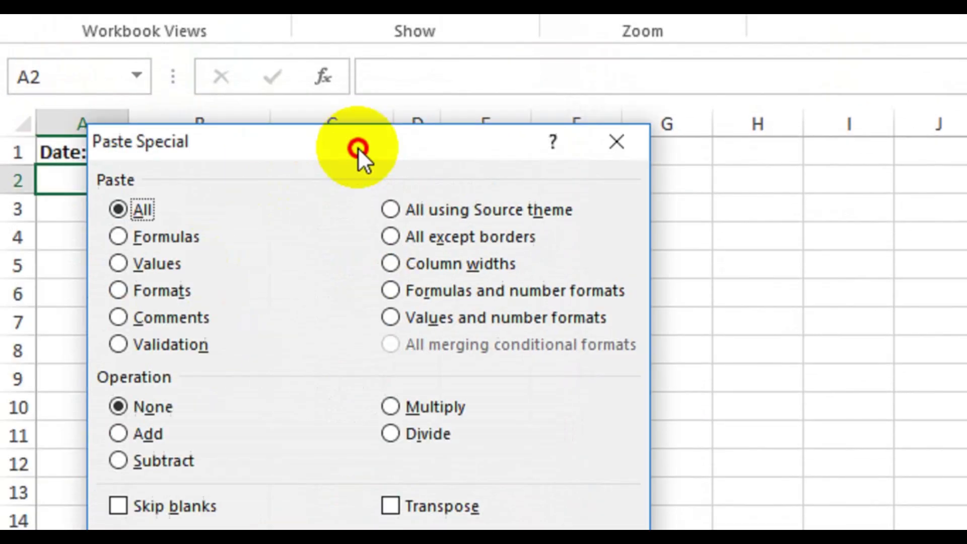
{"action": "left_click_drag", "start_coordinate": [357, 147], "coordinate": [373, 154]}
{"action": "left_click", "coordinate": [406, 512]}
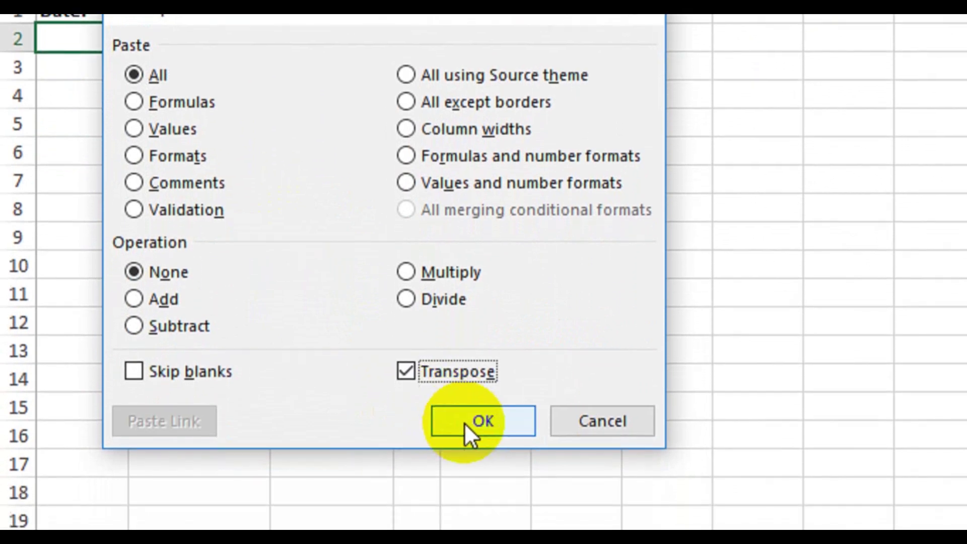
{"action": "left_click", "coordinate": [464, 422]}
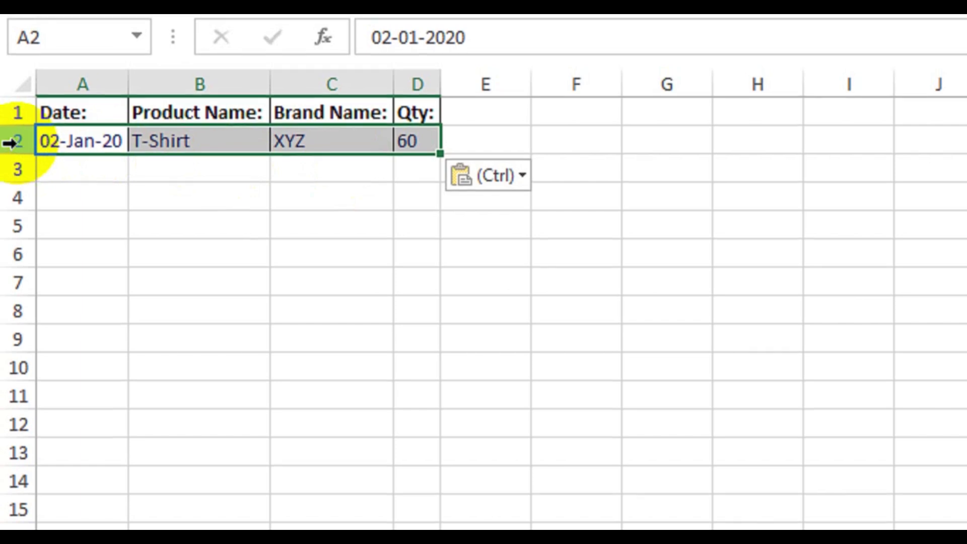
Insert a blank row above the pasted record in row 2 of the Sale sheet and select cell A3
{"action": "left_click", "coordinate": [12, 142]}
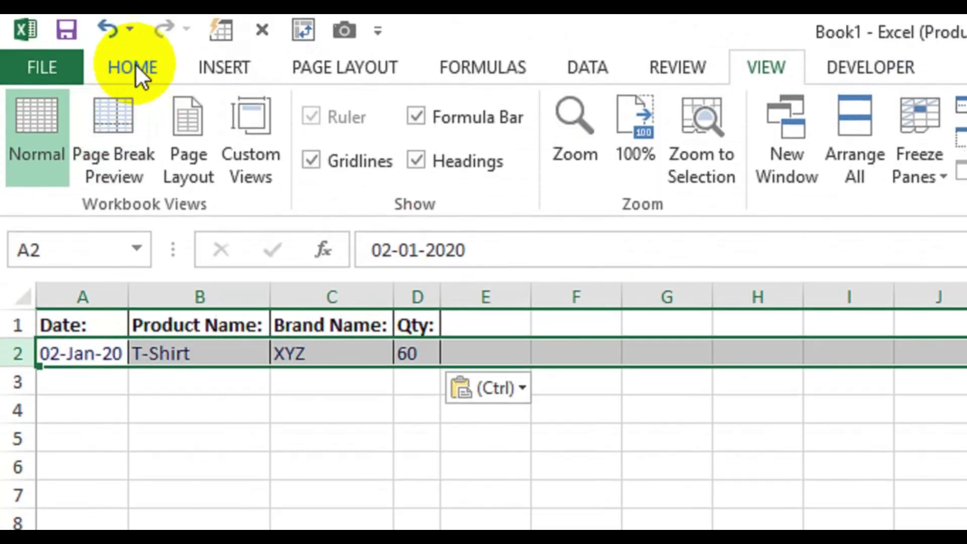
{"action": "left_click", "coordinate": [134, 68]}
{"action": "left_click", "coordinate": [901, 96]}
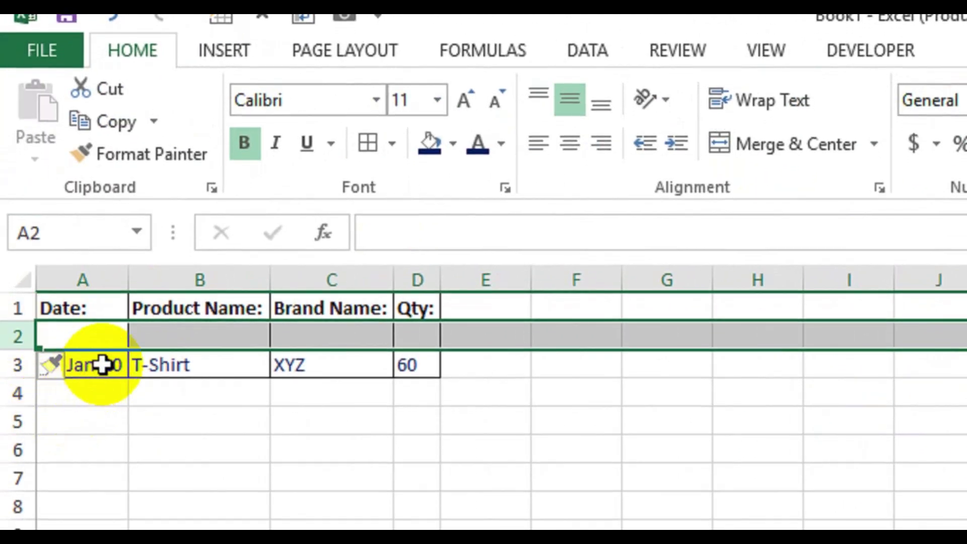
{"action": "left_click", "coordinate": [103, 365]}
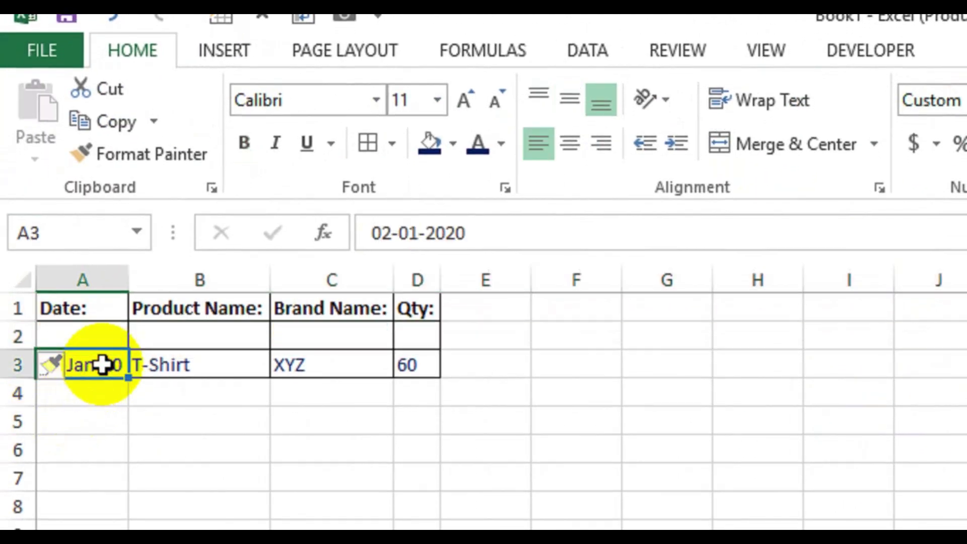
Clear the sale entry in E8:E11 of the Inventory sheet and stop recording the Sale macro
{"action": "left_click", "coordinate": [222, 484]}
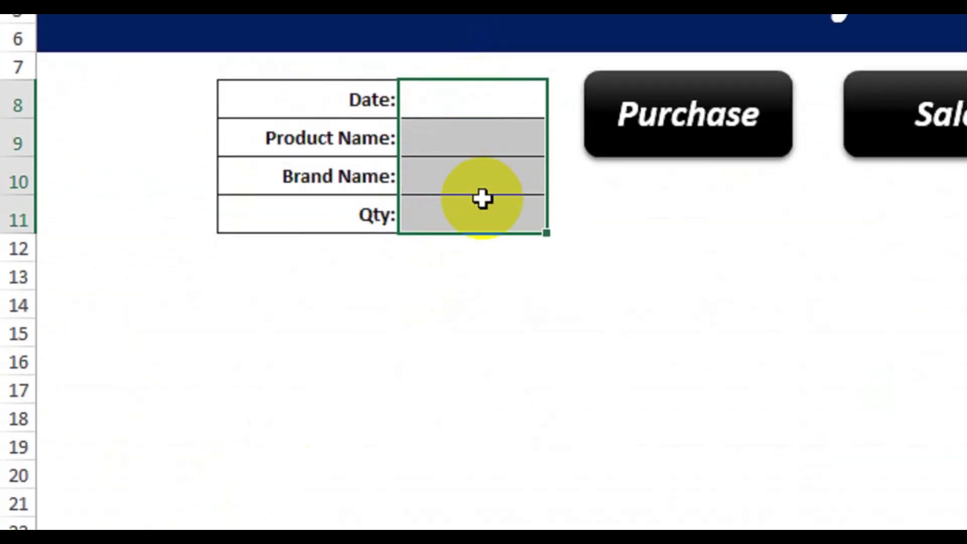
{"action": "left_click", "coordinate": [484, 101]}
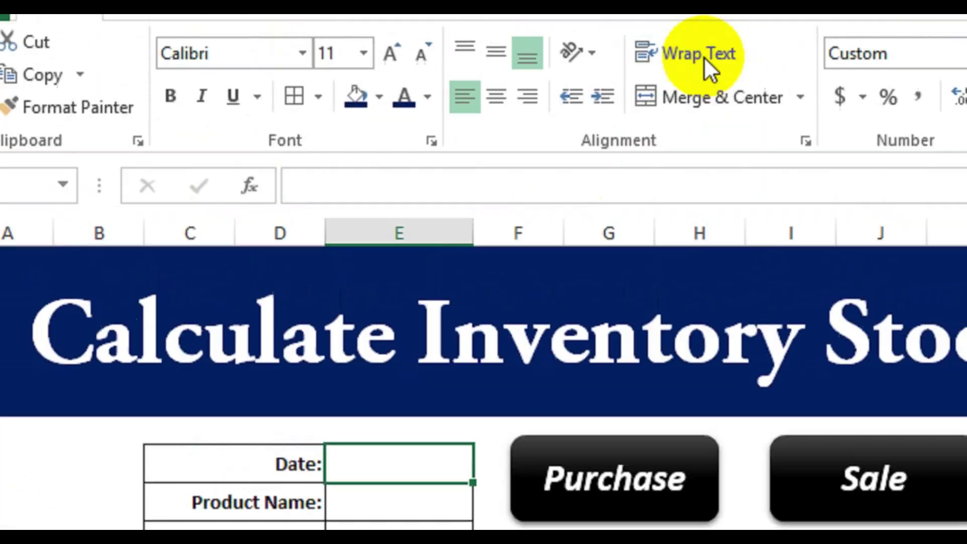
{"action": "left_click", "coordinate": [691, 66]}
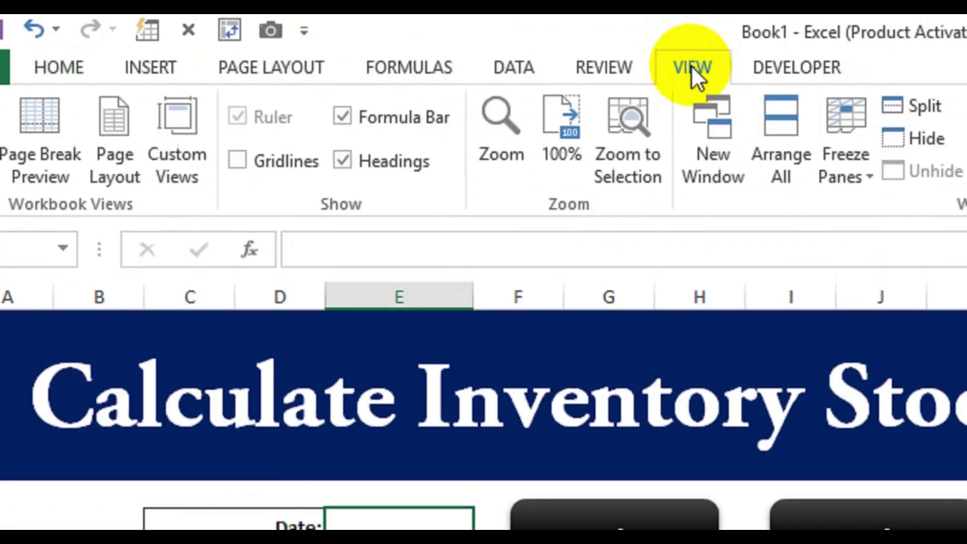
{"action": "left_click", "coordinate": [761, 171]}
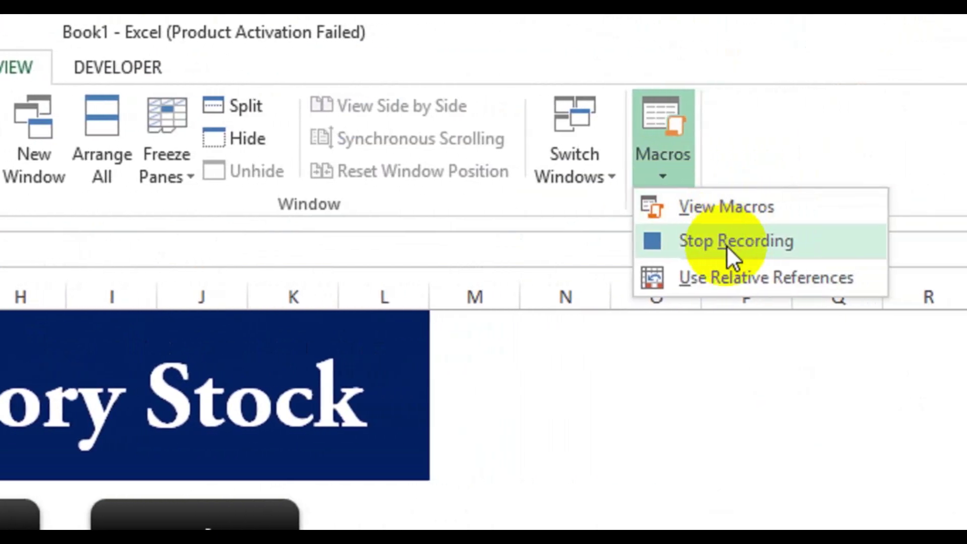
{"action": "left_click", "coordinate": [726, 246]}
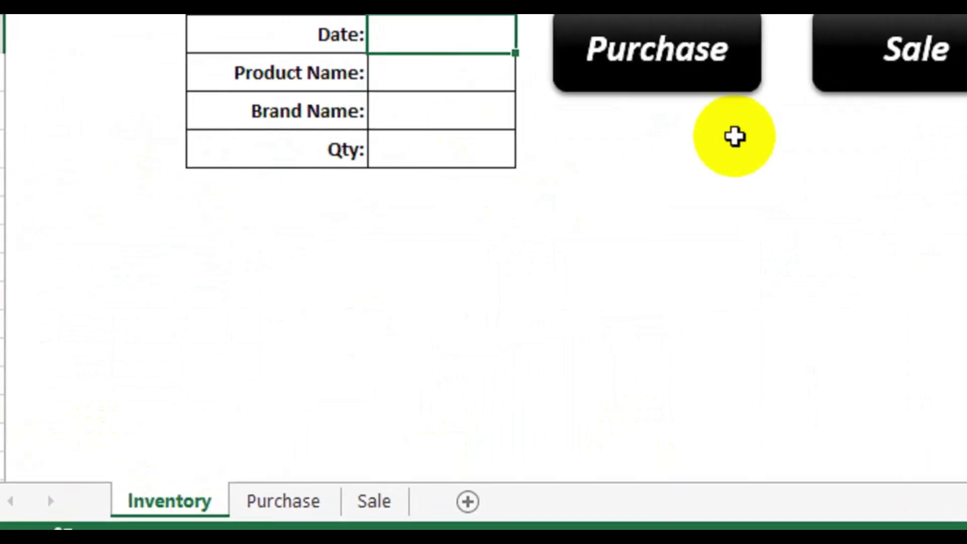
Auto-fit the width of the Date column A on the Purchase sheet
{"action": "left_click", "coordinate": [257, 515]}
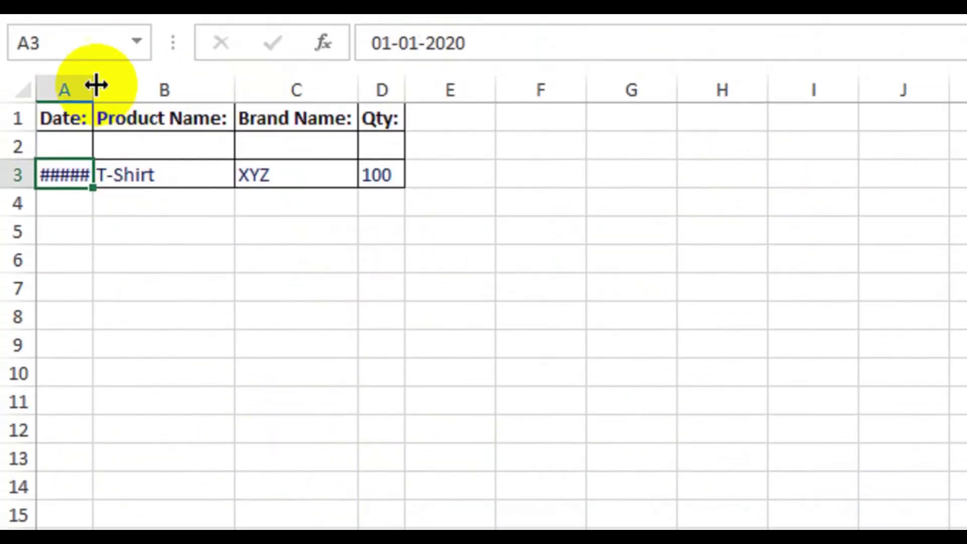
{"action": "double_click", "coordinate": [93, 87]}
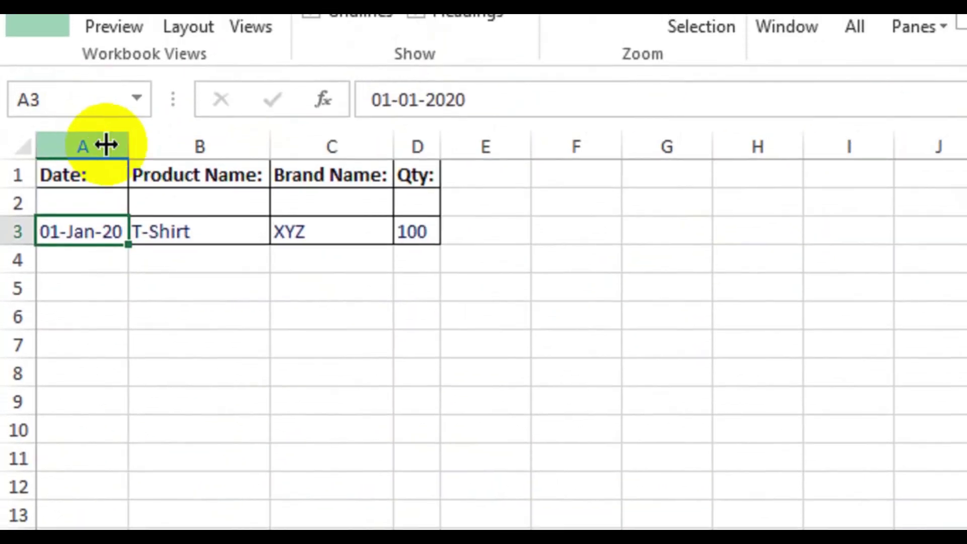
Auto-fit the width of the Date column A on the Sale sheet
{"action": "left_click", "coordinate": [392, 491]}
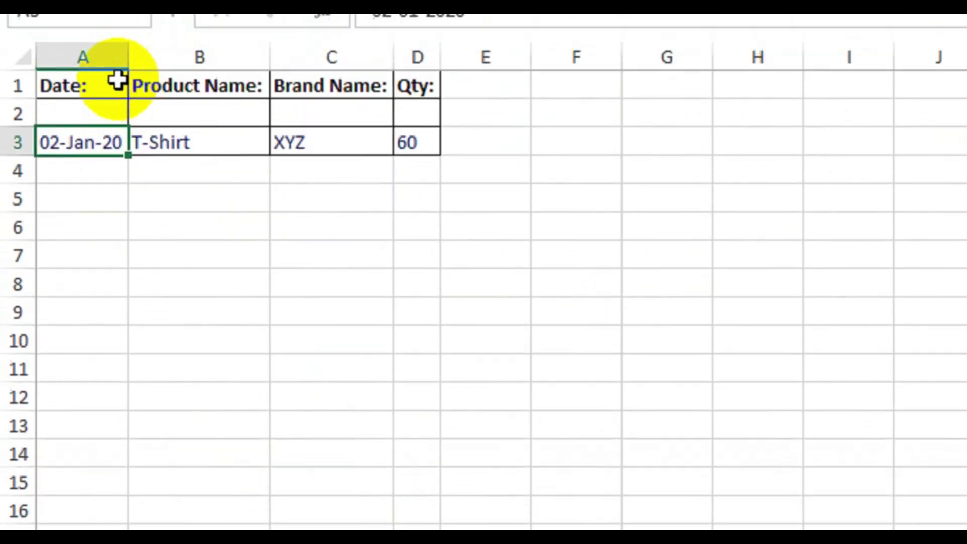
{"action": "left_click", "coordinate": [203, 0]}
Fill in the Inventory form with date 03-Jan-20, product Shoes, brand XYZ and quantity 100
{"action": "left_click", "coordinate": [242, 493]}
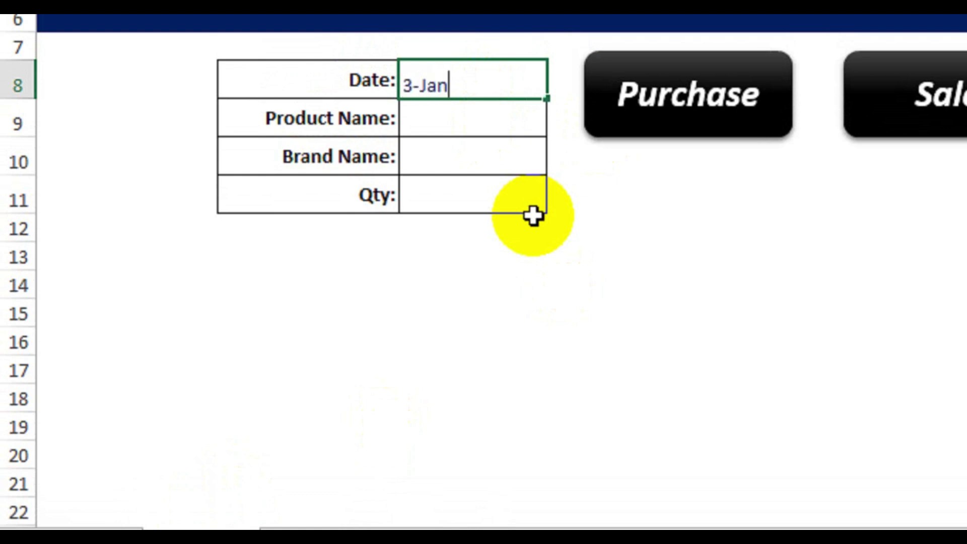
{"action": "key", "text": "Return"}
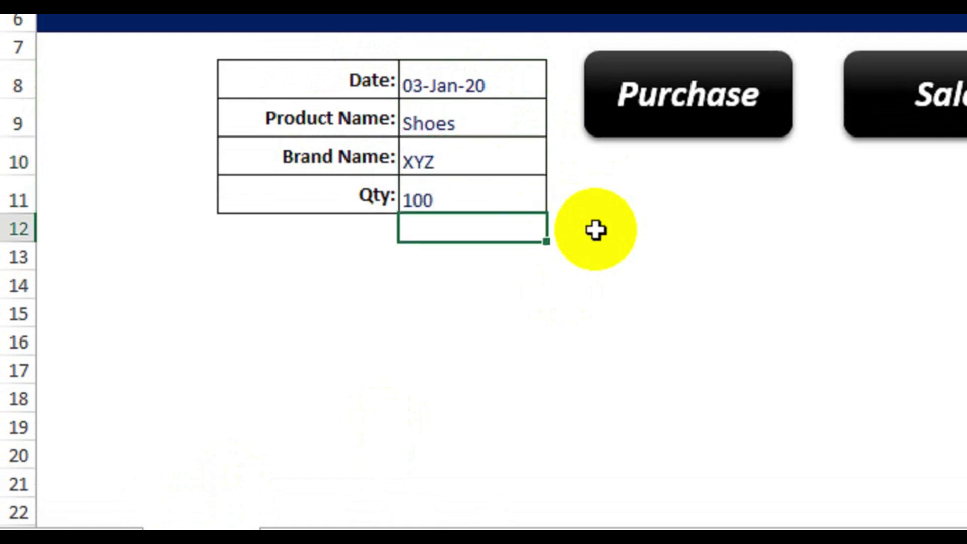
{"action": "scroll", "coordinate": [701, 141], "scroll_direction": "up", "scroll_amount": 1}
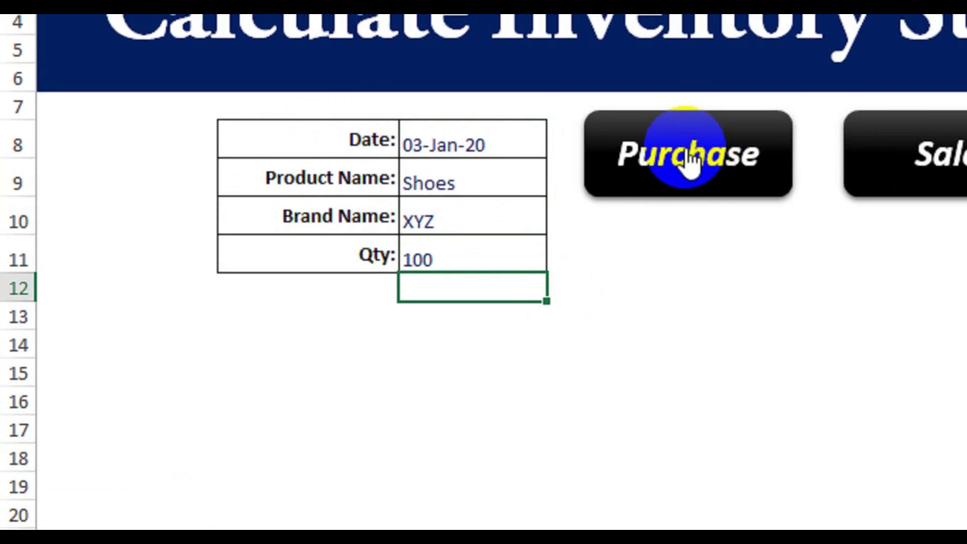
Assign the Purchase macro to the Purchase shape on the Inventory sheet
{"action": "right_click", "coordinate": [690, 159]}
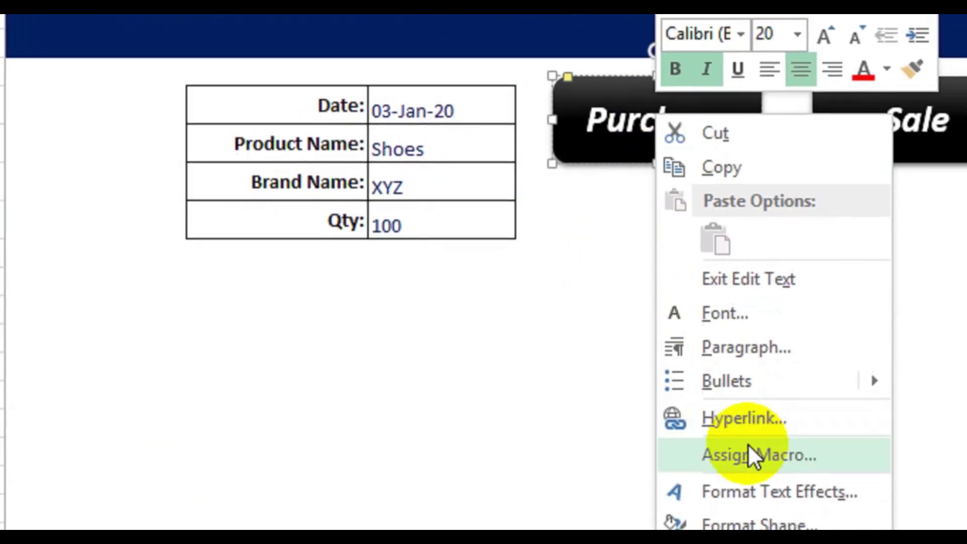
{"action": "left_click", "coordinate": [732, 415]}
{"action": "left_click", "coordinate": [548, 180]}
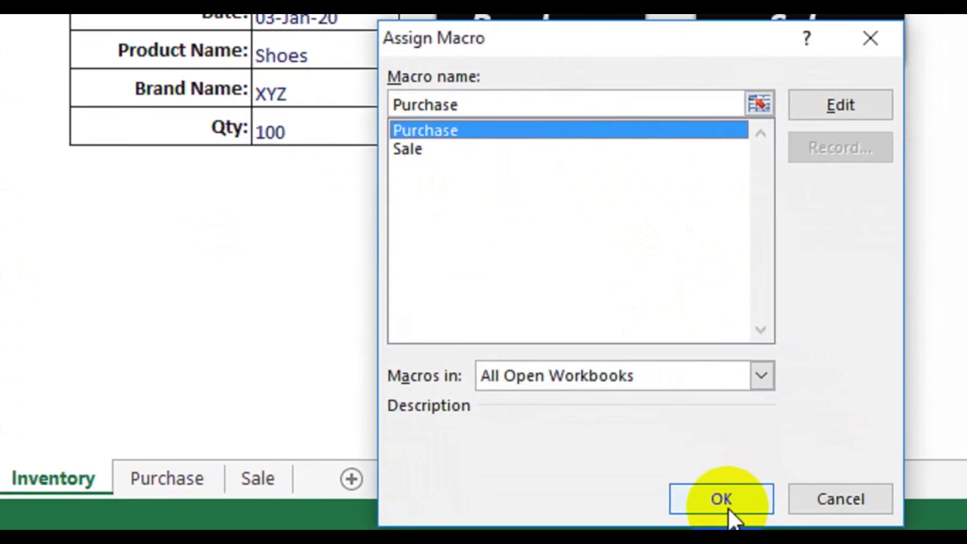
{"action": "left_click", "coordinate": [790, 526]}
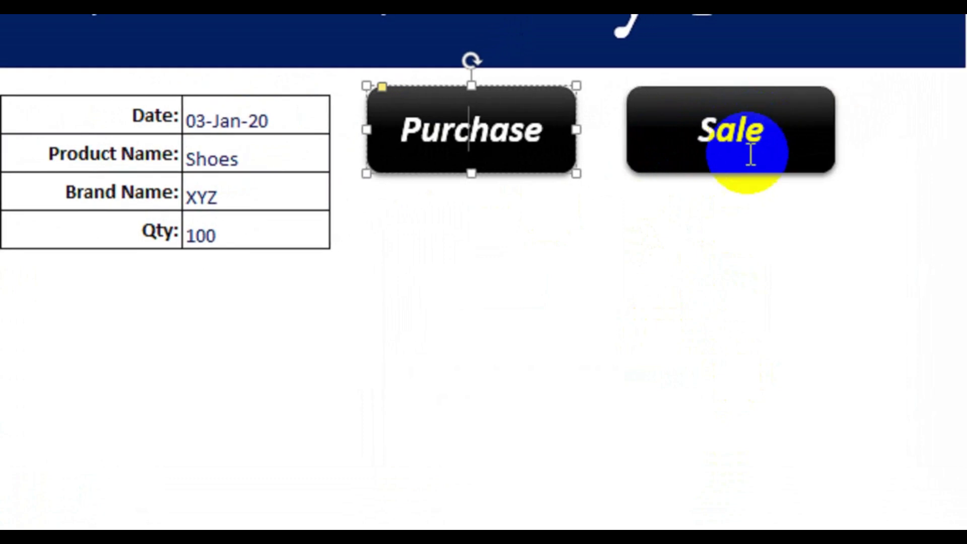
Assign the Sale macro to the Sale shape on the Inventory sheet
{"action": "right_click", "coordinate": [706, 133]}
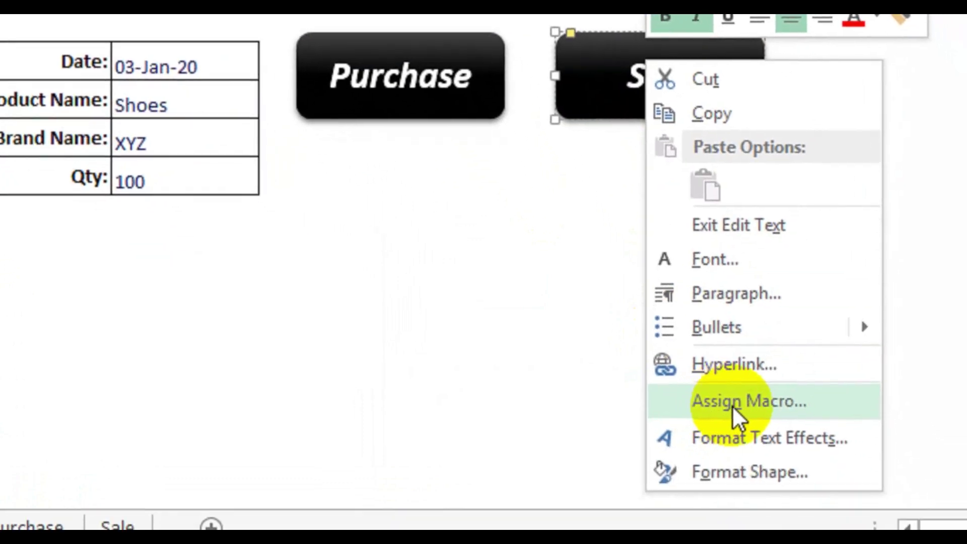
{"action": "left_click", "coordinate": [801, 486]}
{"action": "left_click", "coordinate": [529, 197]}
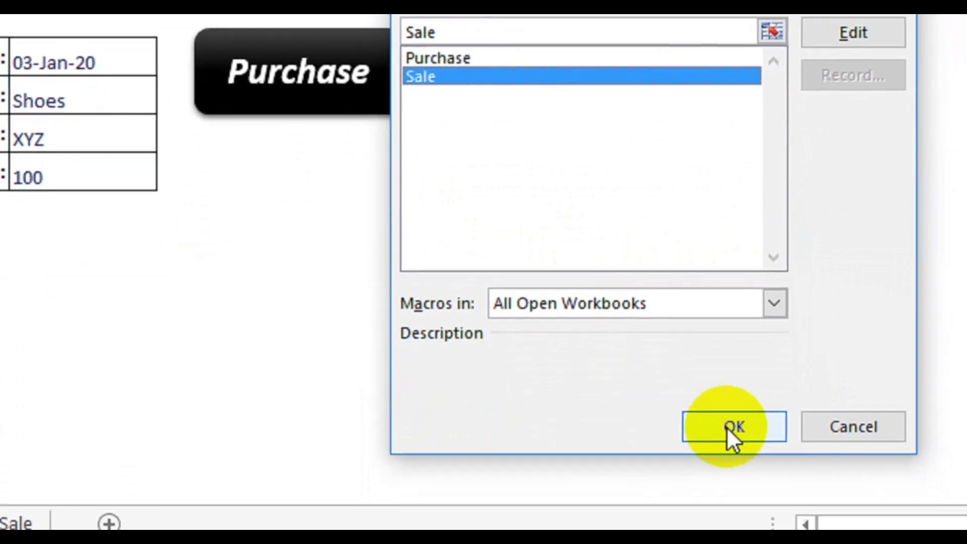
{"action": "left_click", "coordinate": [727, 428]}
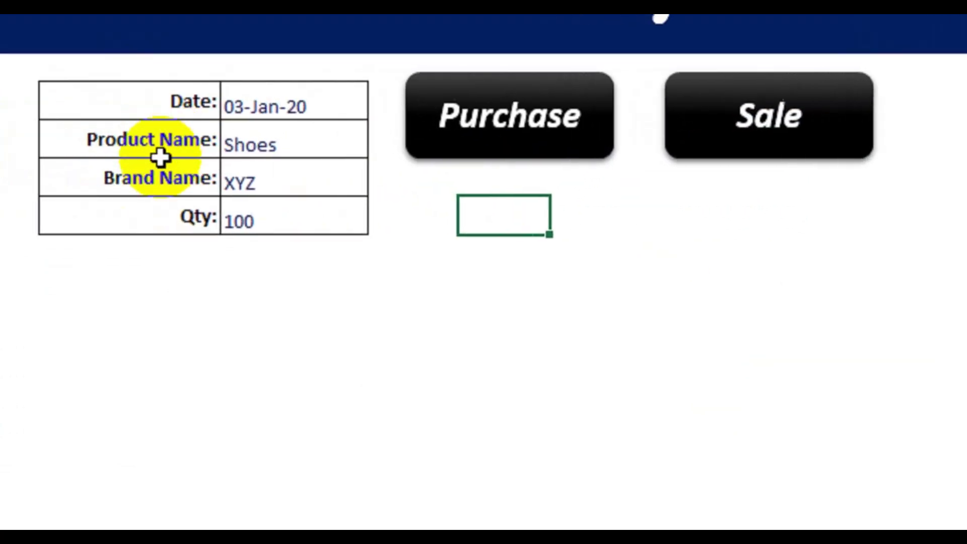
Run the Purchase macro on the Shoes entry and check the new record on the Purchase sheet
{"action": "left_click", "coordinate": [524, 153]}
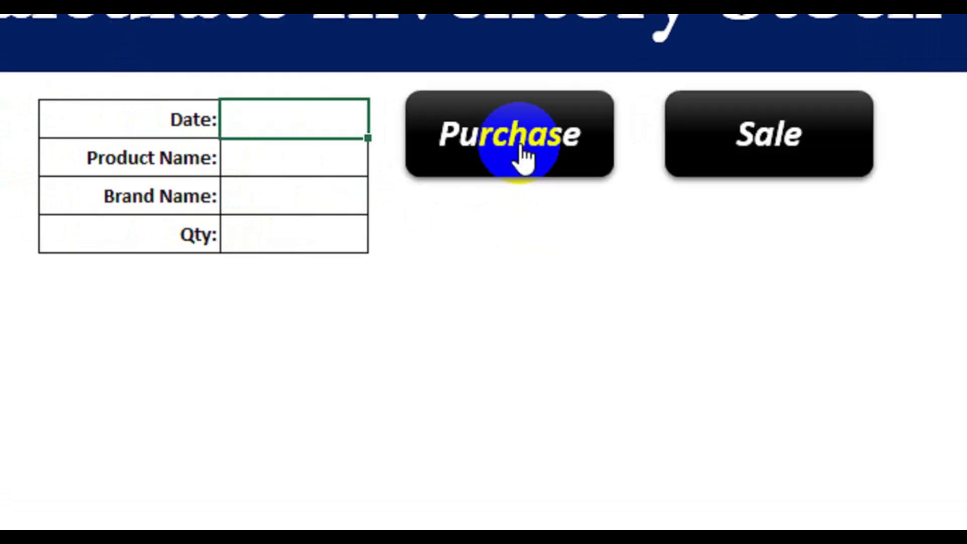
{"action": "left_click", "coordinate": [216, 481]}
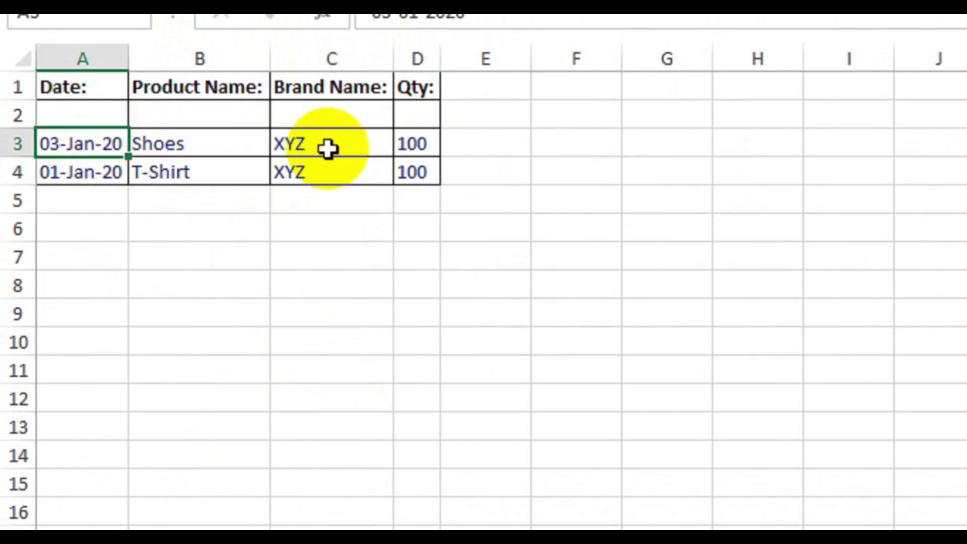
{"action": "left_click", "coordinate": [410, 488]}
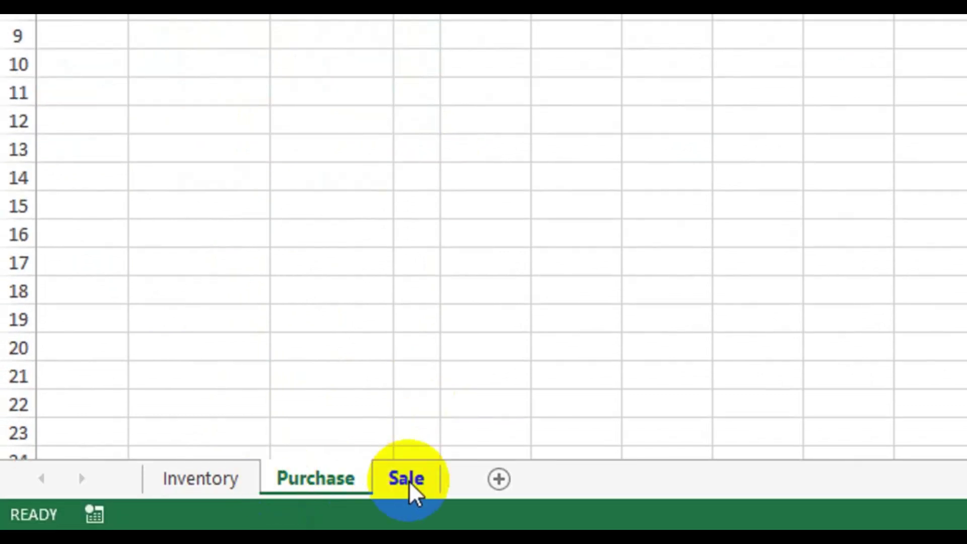
Fill in the Inventory form with date 4-Jan-2020, product Shoes, brand XYZ and quantity 30
{"action": "left_click", "coordinate": [216, 497]}
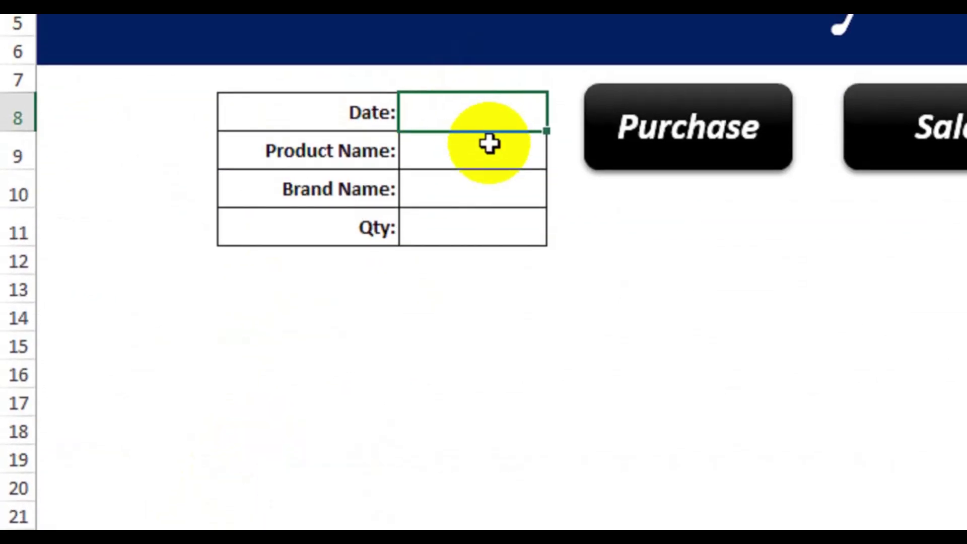
{"action": "type", "text": "4-Jan-2020"}
{"action": "key", "text": "Return"}
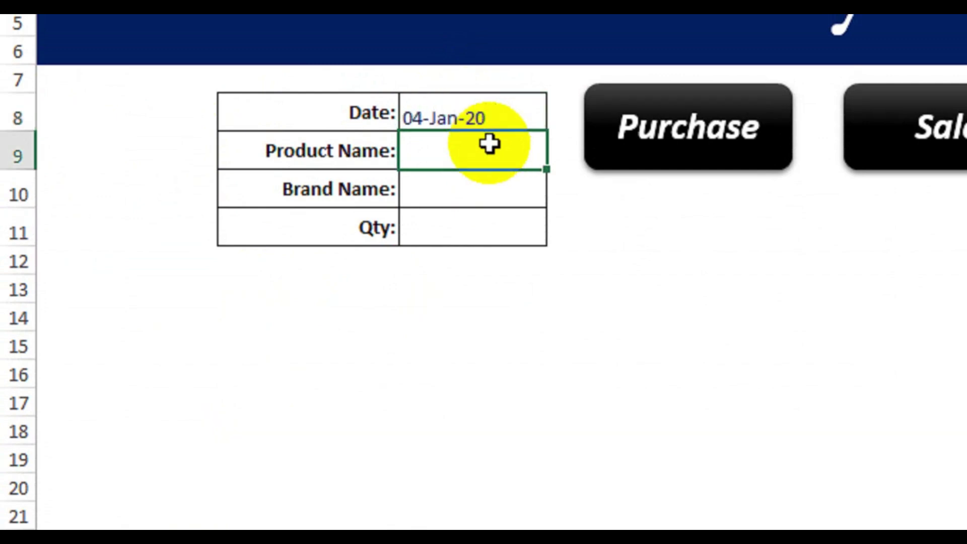
{"action": "type", "text": "S"}
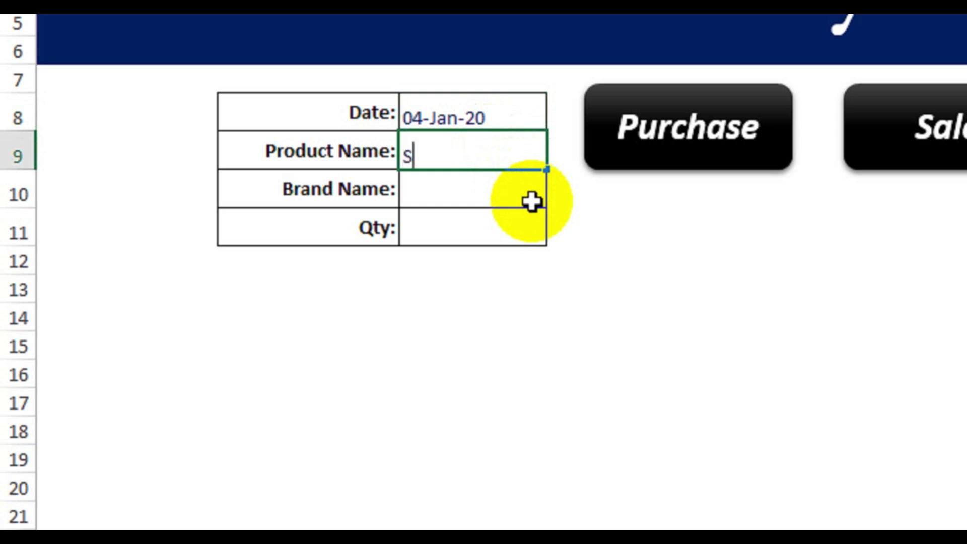
{"action": "type", "text": "hoes"}
{"action": "key", "text": "Return"}
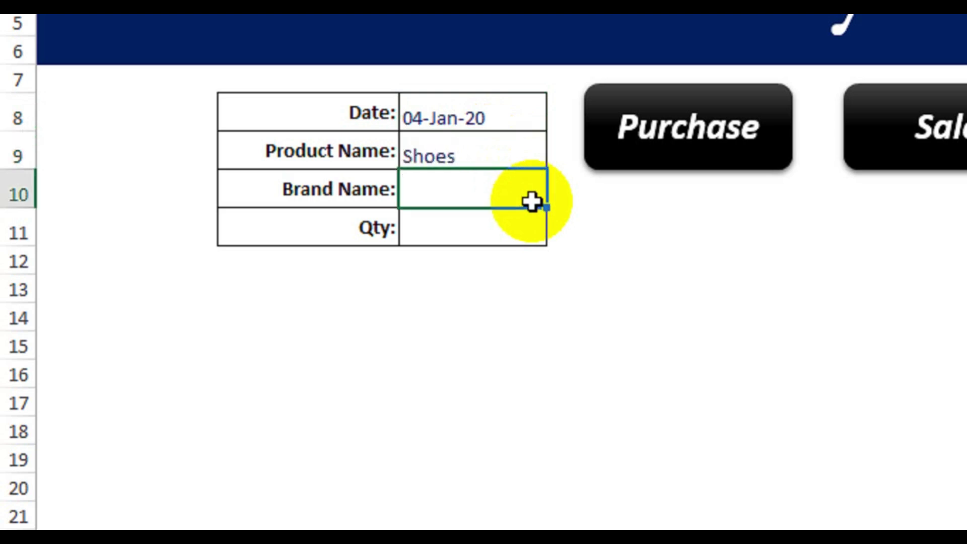
{"action": "type", "text": "XYZ"}
{"action": "key", "text": "Return"}
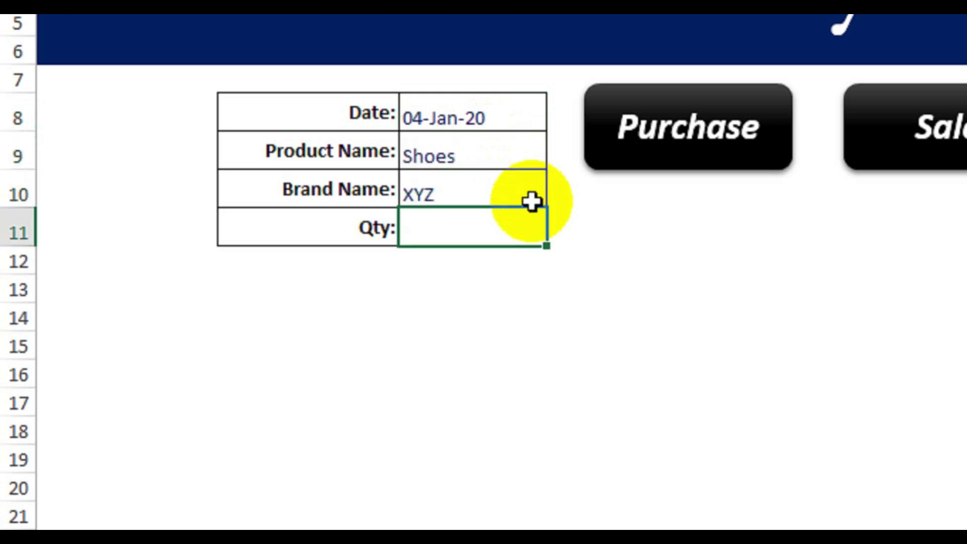
{"action": "type", "text": "30"}
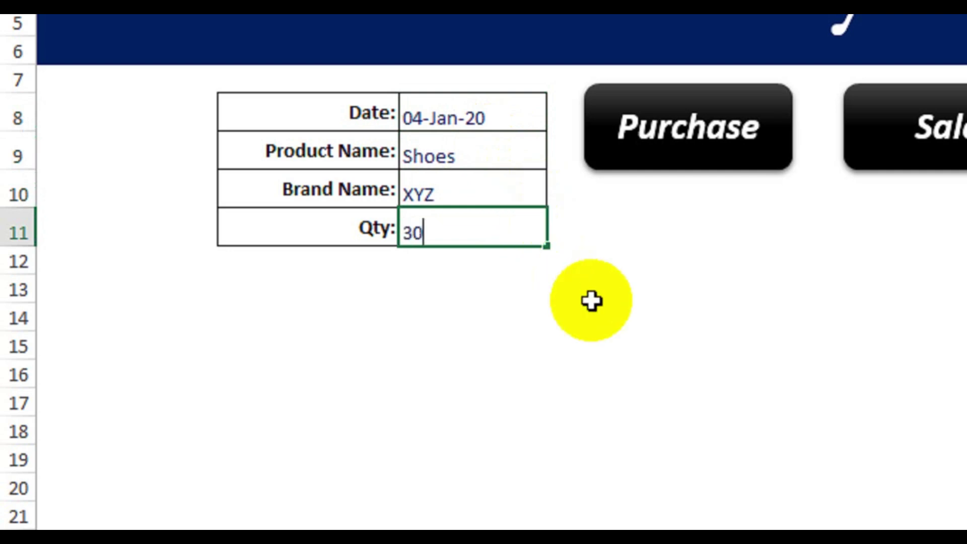
{"action": "key", "text": "Return"}
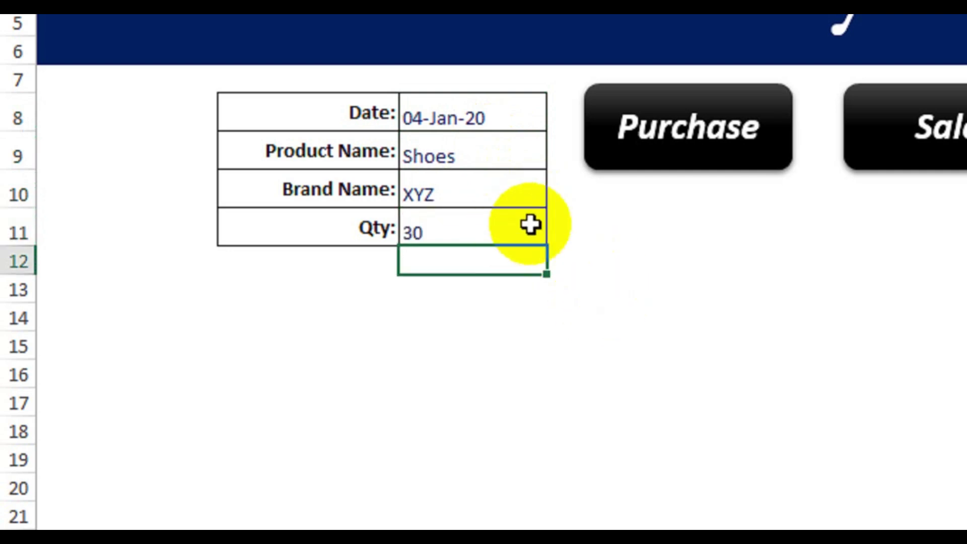
Run the Sale macro on the Shoes entry and check the records on the Sale and Purchase sheets
{"action": "left_click", "coordinate": [948, 149]}
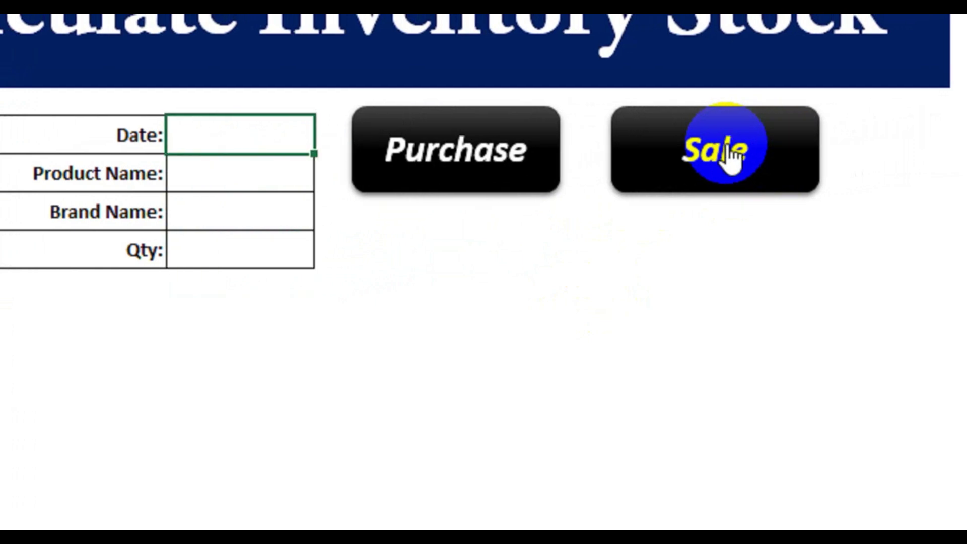
{"action": "left_click", "coordinate": [246, 480]}
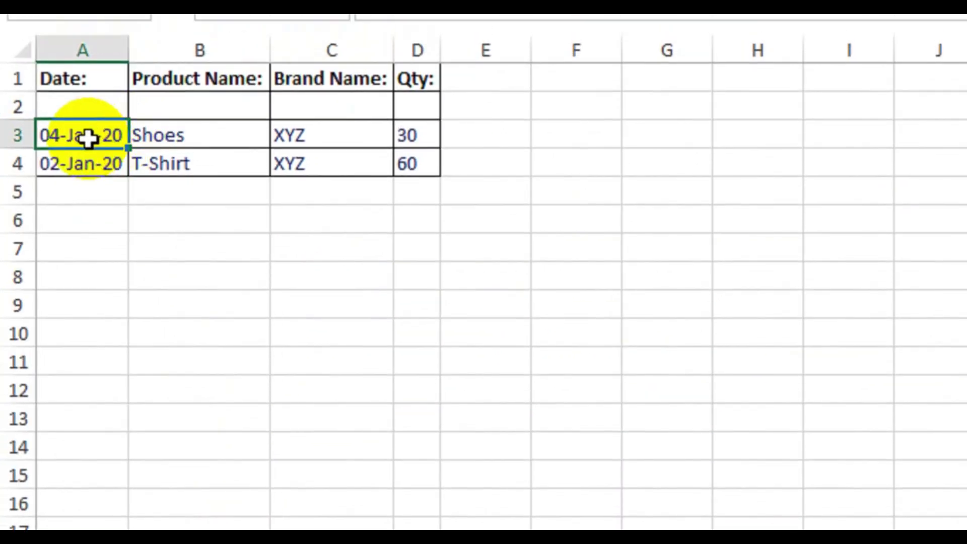
{"action": "left_click_drag", "start_coordinate": [177, 146], "coordinate": [418, 142]}
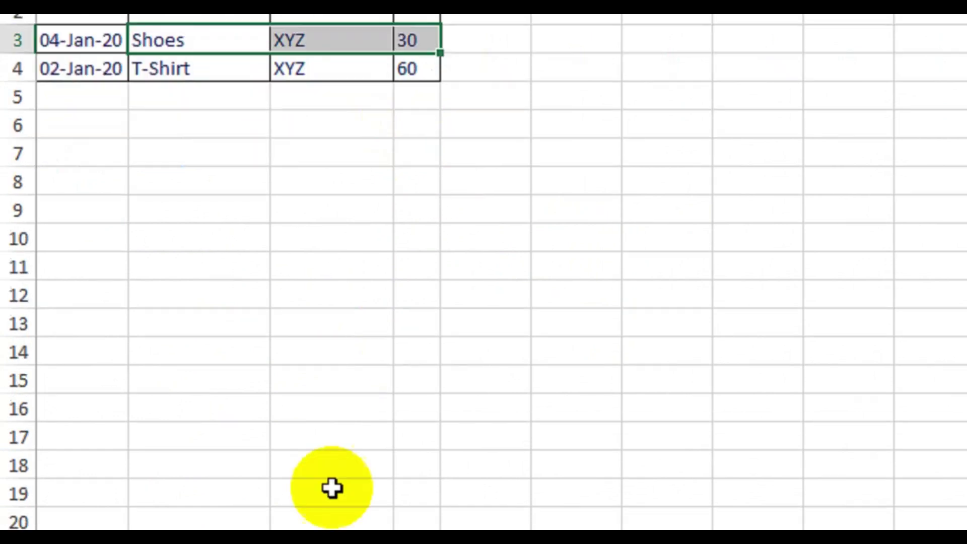
{"action": "left_click", "coordinate": [305, 244]}
{"action": "left_click", "coordinate": [332, 493]}
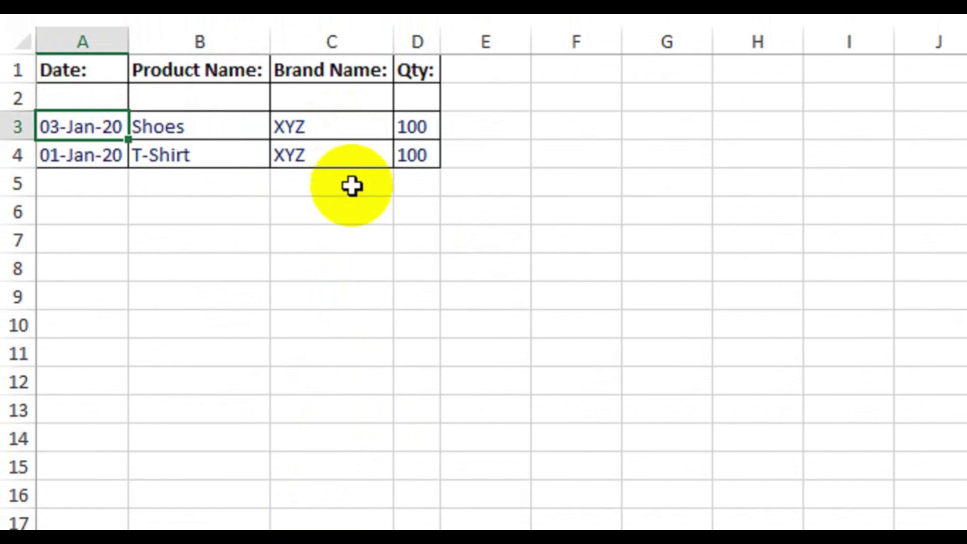
Fill in the Inventory form with date 3-Jan-2020, product Belt, brand XYZ and quantity 250
{"action": "left_click", "coordinate": [221, 483]}
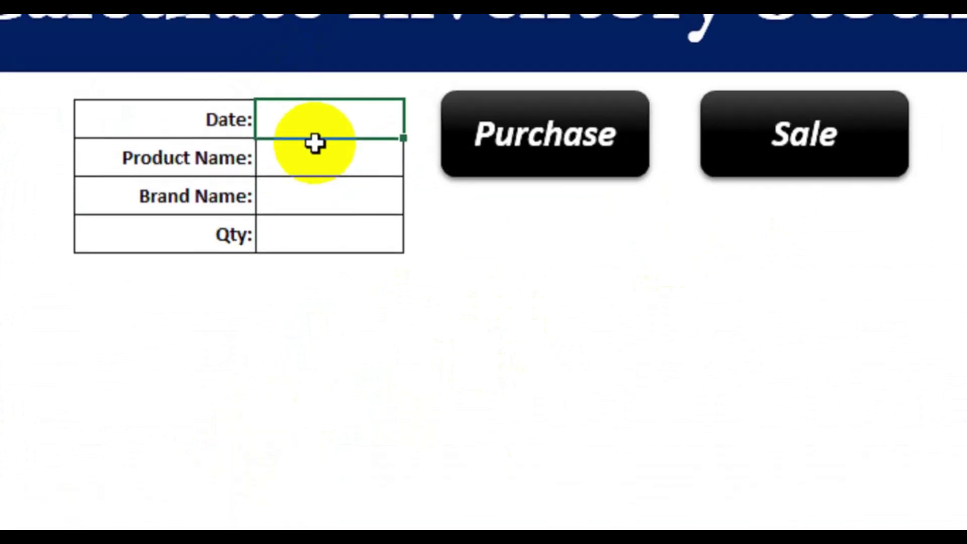
{"action": "type", "text": "3-Jan-2020"}
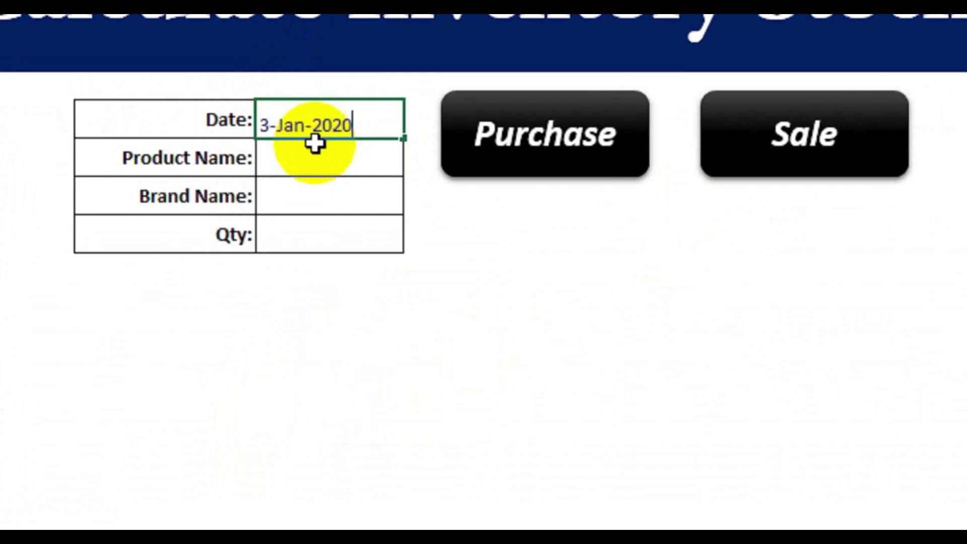
{"action": "key", "text": "Return"}
{"action": "type", "text": "Bel"}
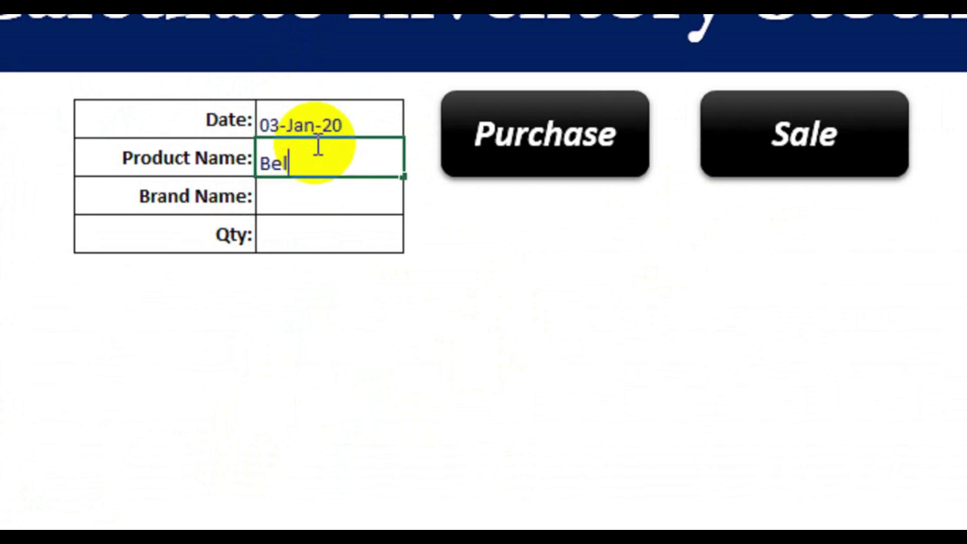
{"action": "type", "text": "t"}
{"action": "key", "text": "Return"}
{"action": "type", "text": "XYZ"}
{"action": "key", "text": "Return"}
{"action": "type", "text": "250"}
{"action": "key", "text": "Return"}
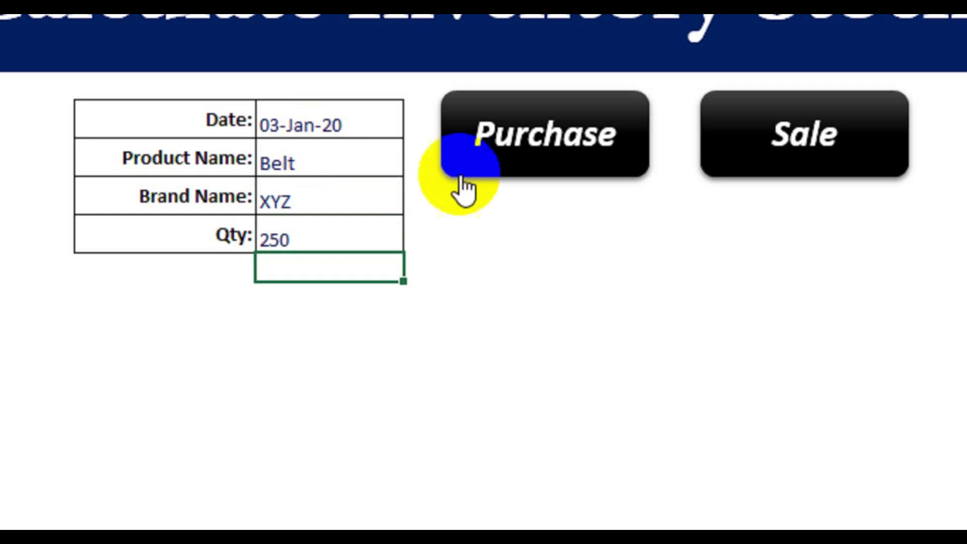
Run the Purchase macro on the Belt entry and check the new record in row 3 of the Purchase sheet
{"action": "left_click", "coordinate": [524, 163]}
{"action": "left_click", "coordinate": [202, 483]}
{"action": "left_click_drag", "start_coordinate": [100, 94], "coordinate": [410, 96]}
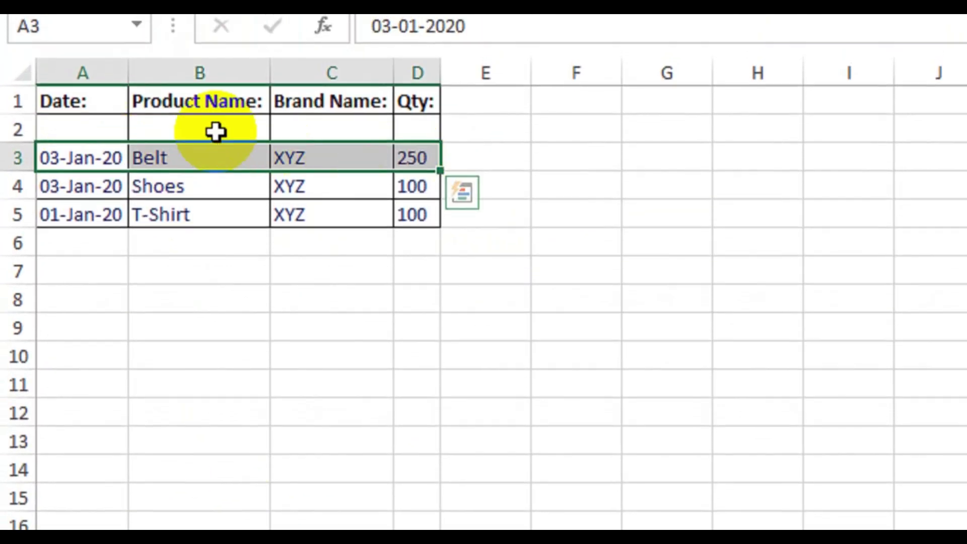
{"action": "left_click", "coordinate": [238, 443]}
Fill in the Inventory form with date 5-Jan-2020, product Belt, brand XYZ and quantity 120
{"action": "left_click", "coordinate": [210, 476]}
{"action": "left_click", "coordinate": [437, 291]}
{"action": "type", "text": "5-Jan-2020"}
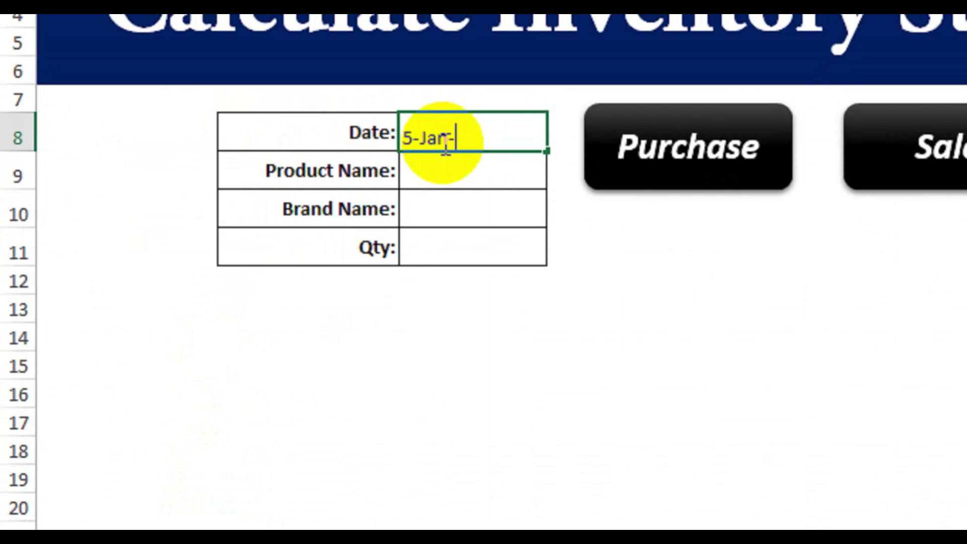
{"action": "key", "text": "Return"}
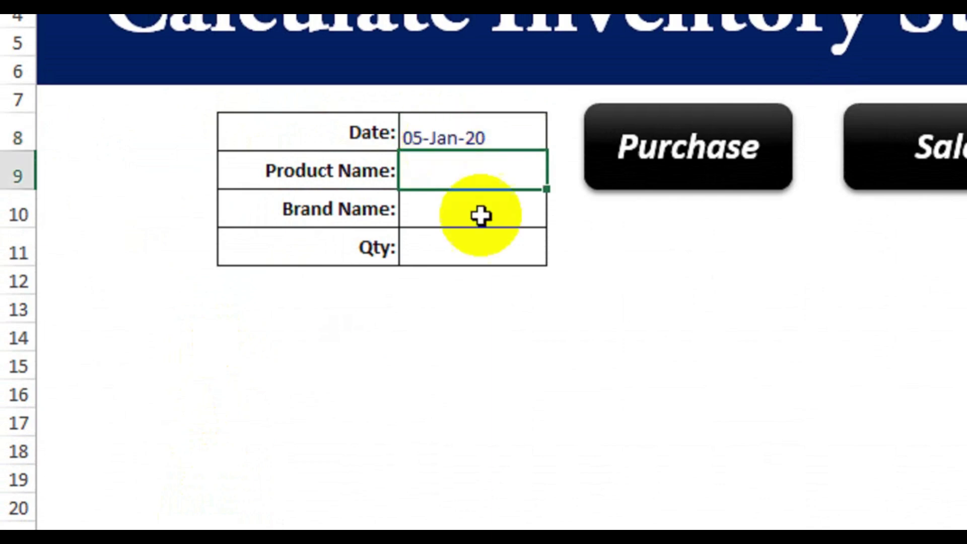
{"action": "type", "text": "Belt"}
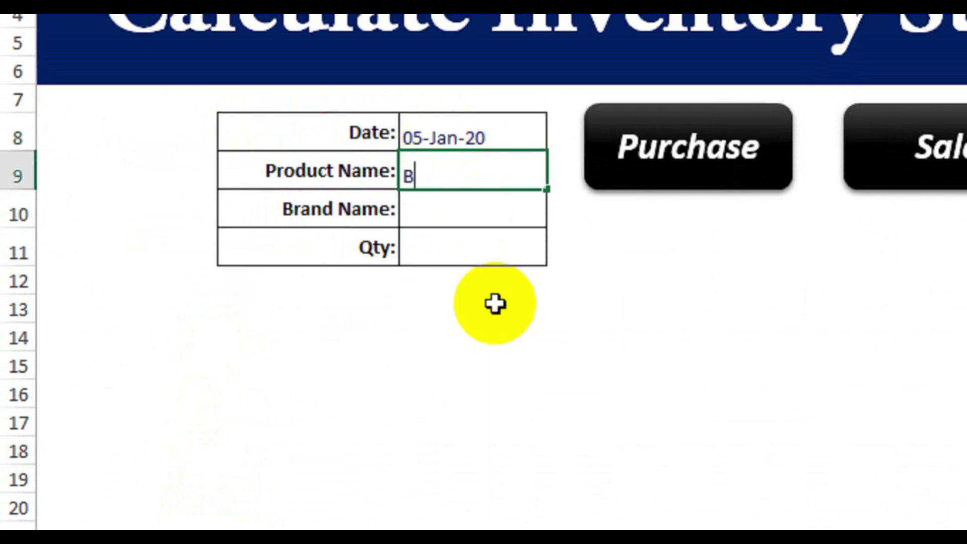
{"action": "key", "text": "Return"}
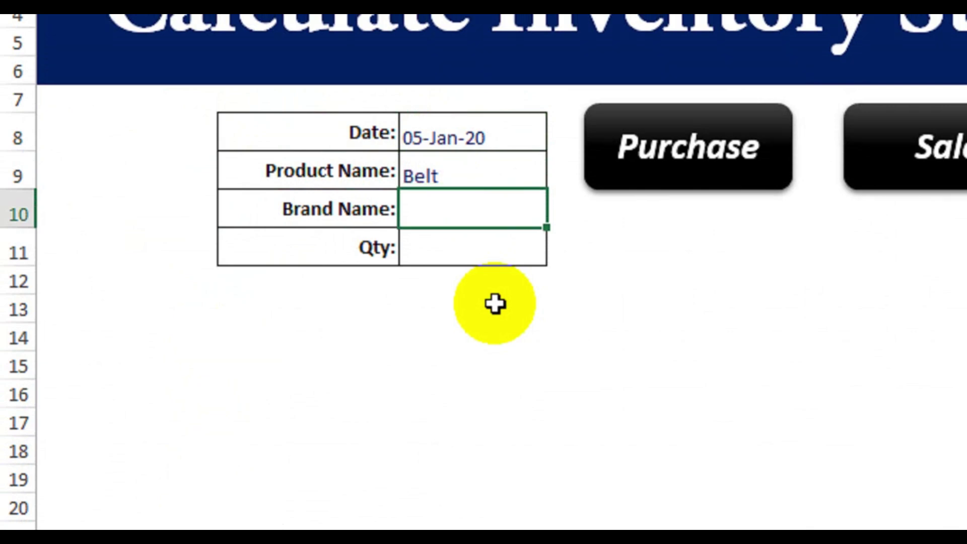
{"action": "type", "text": "120"}
{"action": "key", "text": "Return"}
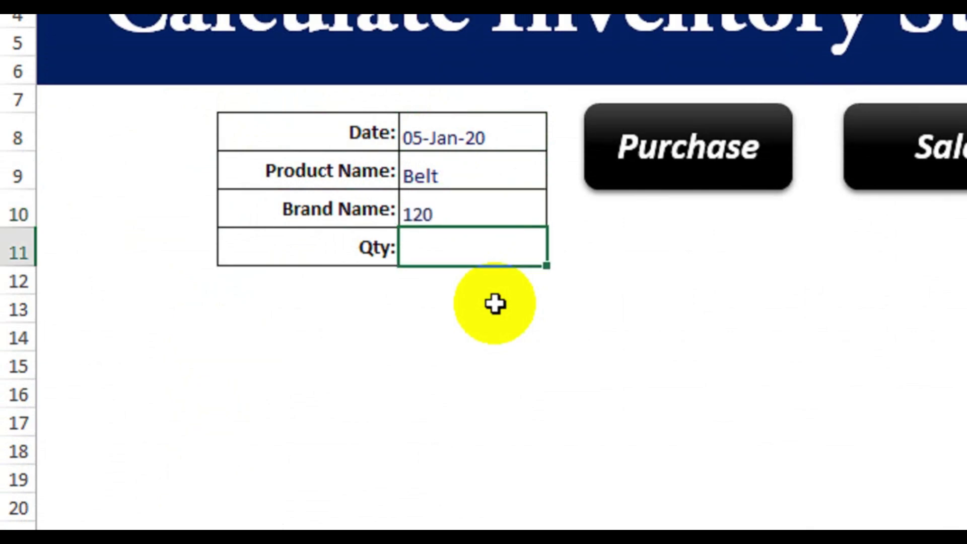
{"action": "key", "text": "Up"}
{"action": "type", "text": "XYZ"}
{"action": "key", "text": "Return"}
{"action": "type", "text": "120"}
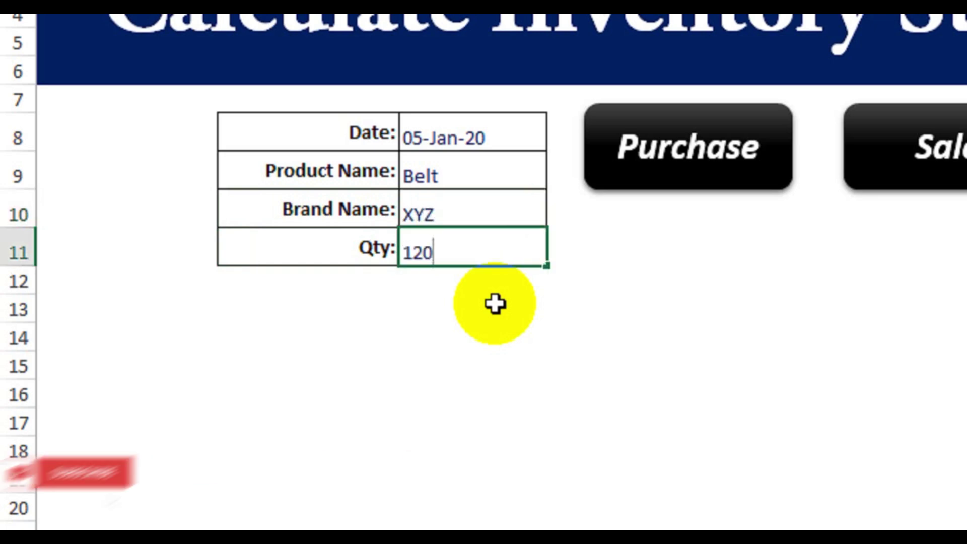
{"action": "key", "text": "Return"}
Run the Sale macro on the Belt entry and check the records on the Purchase sheet and in row 3 of the Sale sheet
{"action": "left_click", "coordinate": [911, 167]}
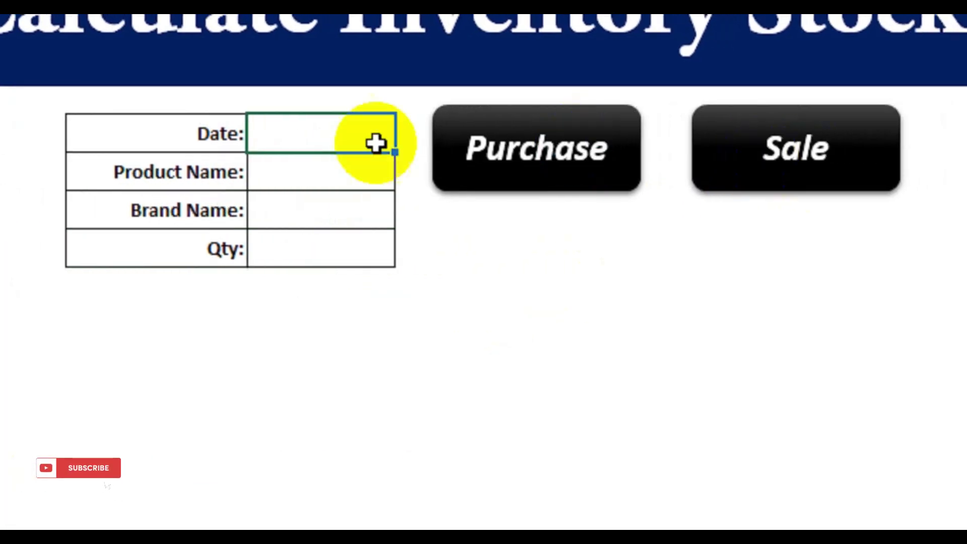
{"action": "left_click", "coordinate": [241, 482]}
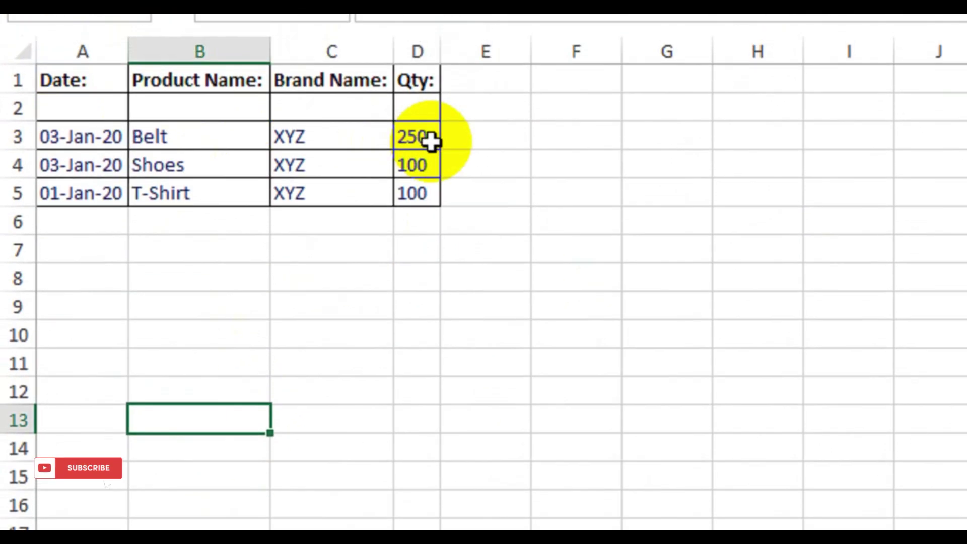
{"action": "left_click", "coordinate": [431, 142]}
{"action": "left_click", "coordinate": [395, 484]}
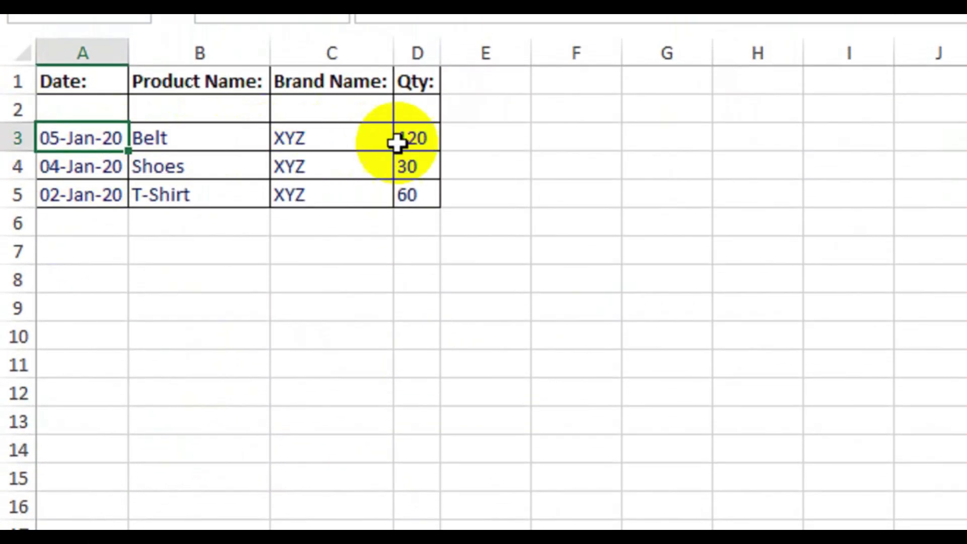
{"action": "left_click_drag", "start_coordinate": [60, 136], "coordinate": [433, 160]}
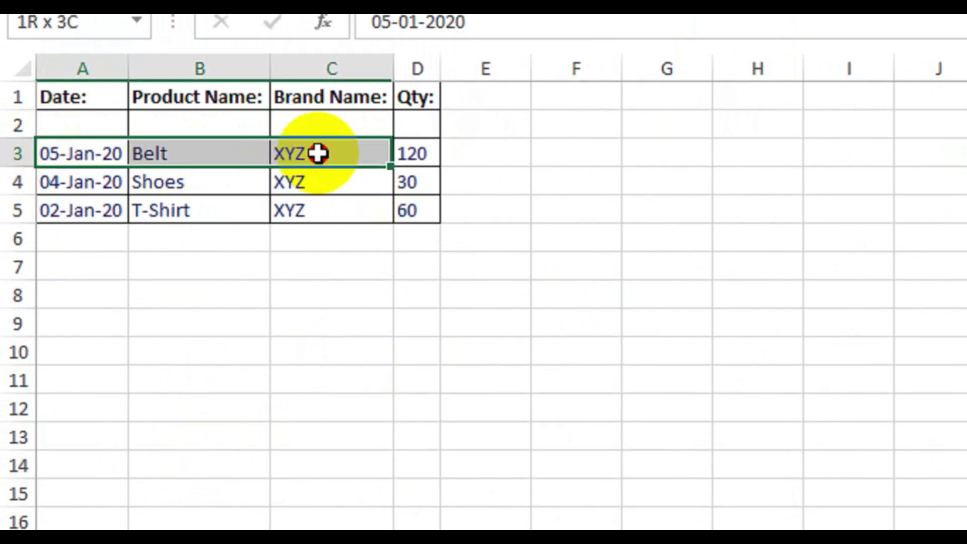
{"action": "left_click", "coordinate": [414, 269]}
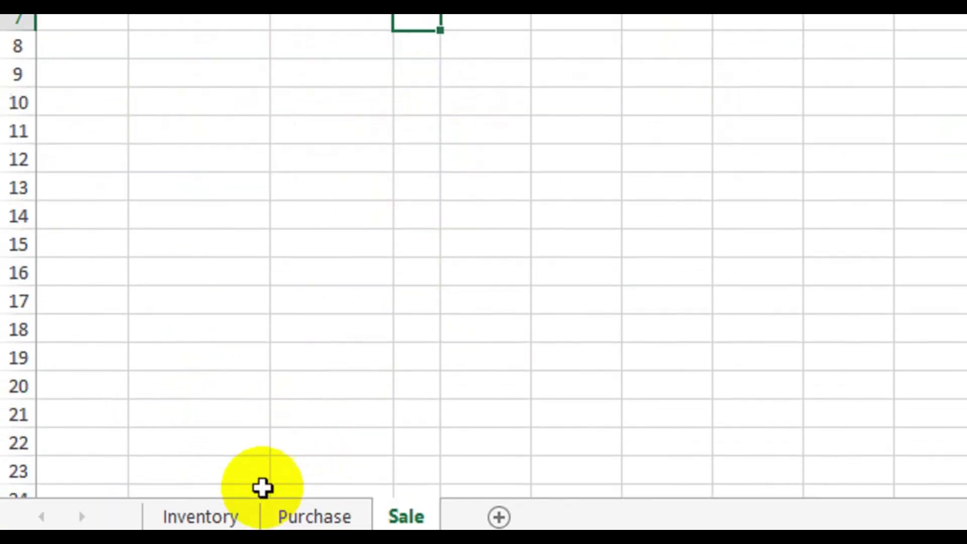
Return to the Inventory sheet and check the form's entry cells from Date to Qty
{"action": "left_click", "coordinate": [200, 516]}
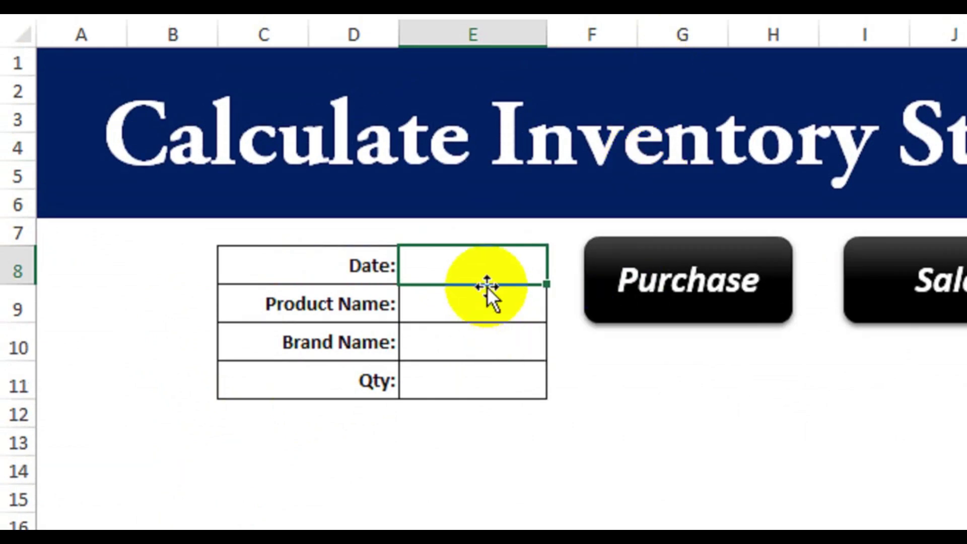
{"action": "left_click_drag", "start_coordinate": [479, 274], "coordinate": [475, 378]}
{"action": "left_click", "coordinate": [702, 362]}
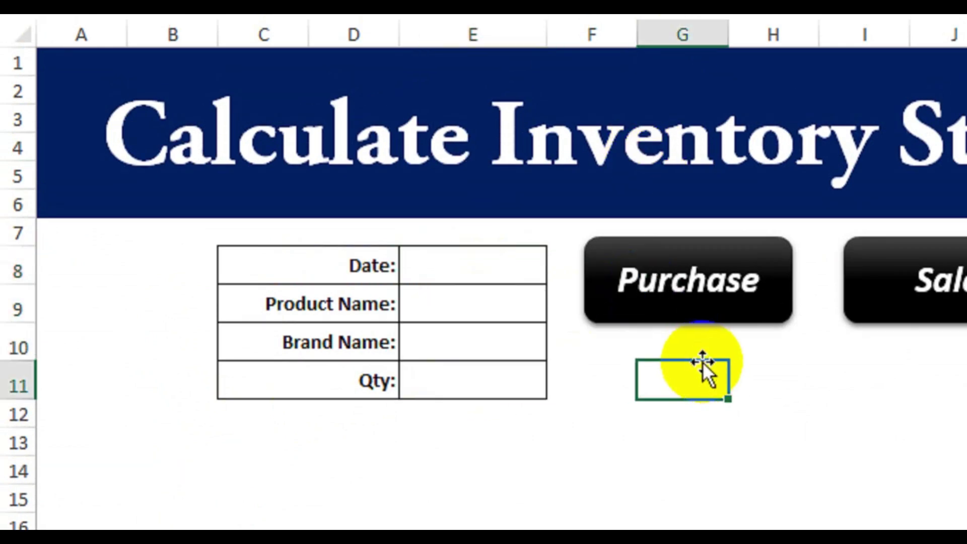